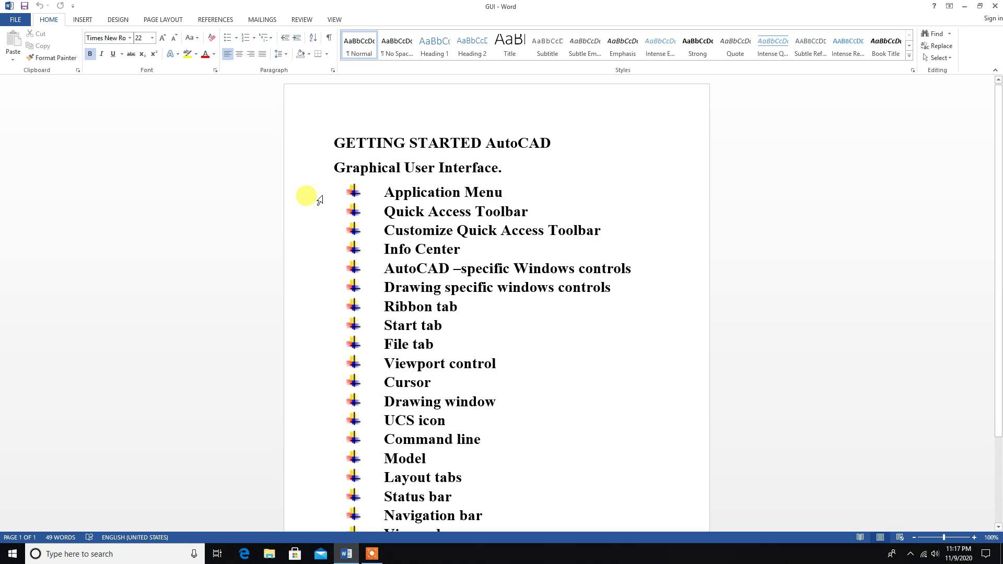
Restore the Word document to a smaller window and launch AutoCAD 2020 - English beside it
left_click(980, 7)
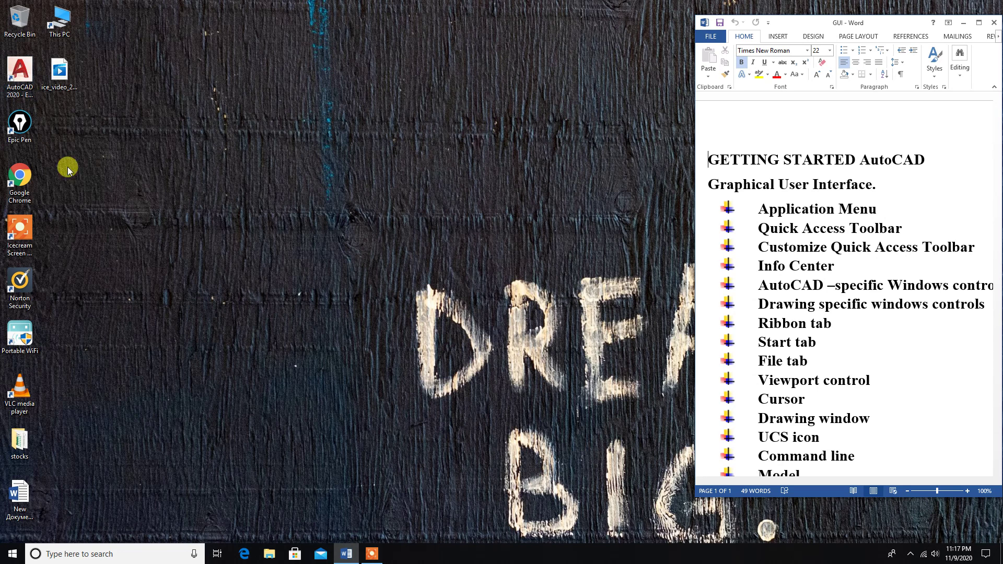
left_click(11, 554)
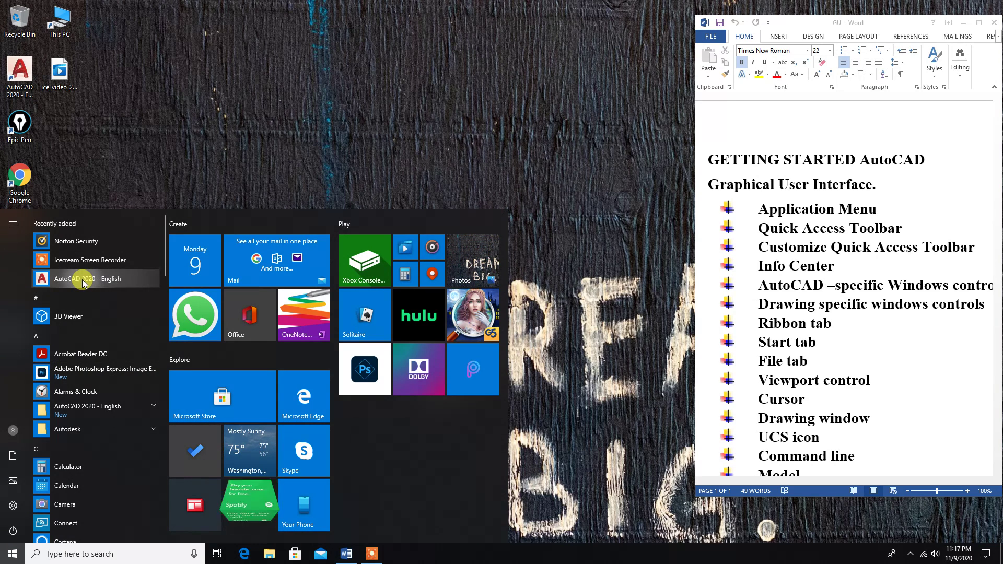
left_click(82, 280)
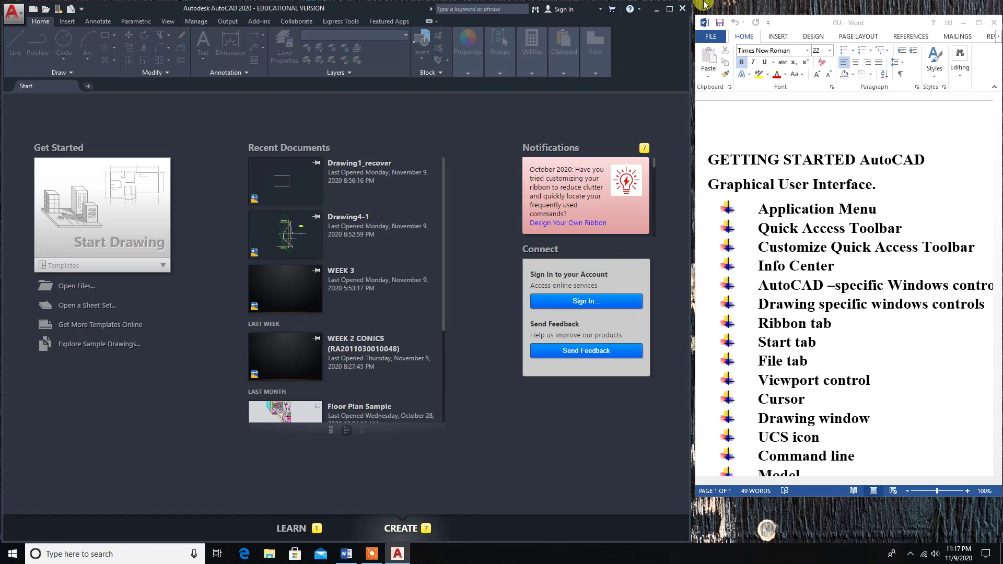
left_click(669, 9)
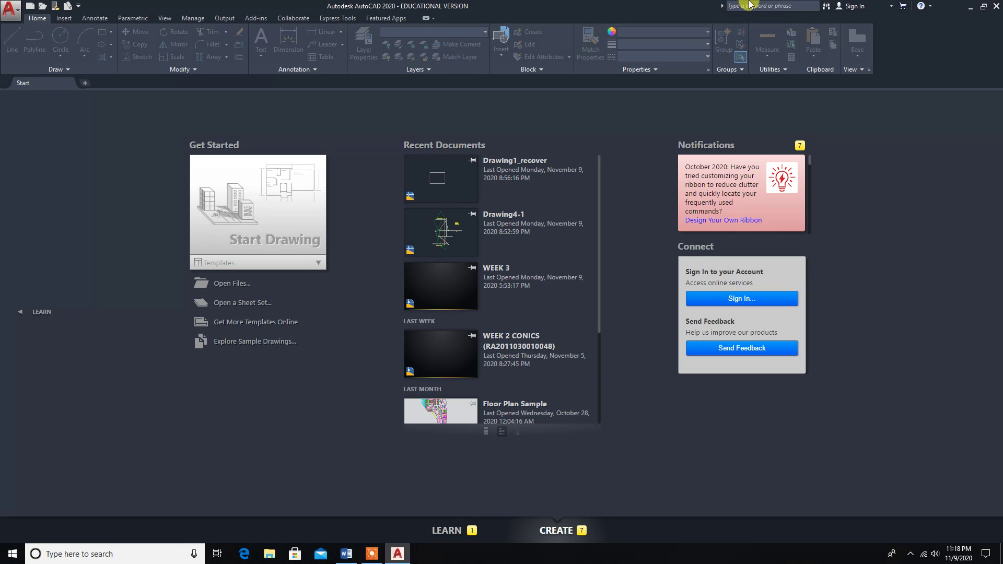
left_click(983, 9)
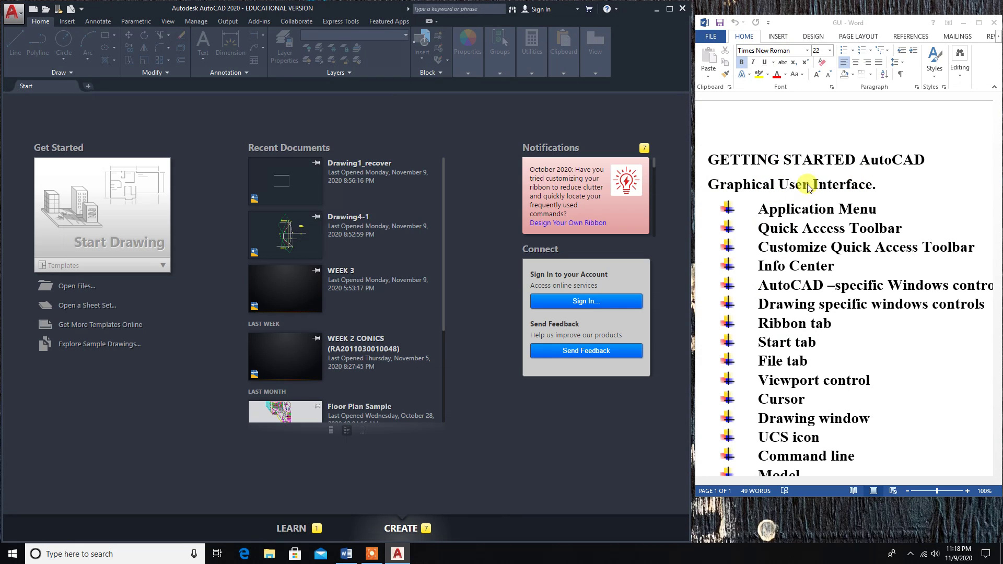
Search the application menu's commands for "view", look through the matches, and clear the search
left_click(20, 17)
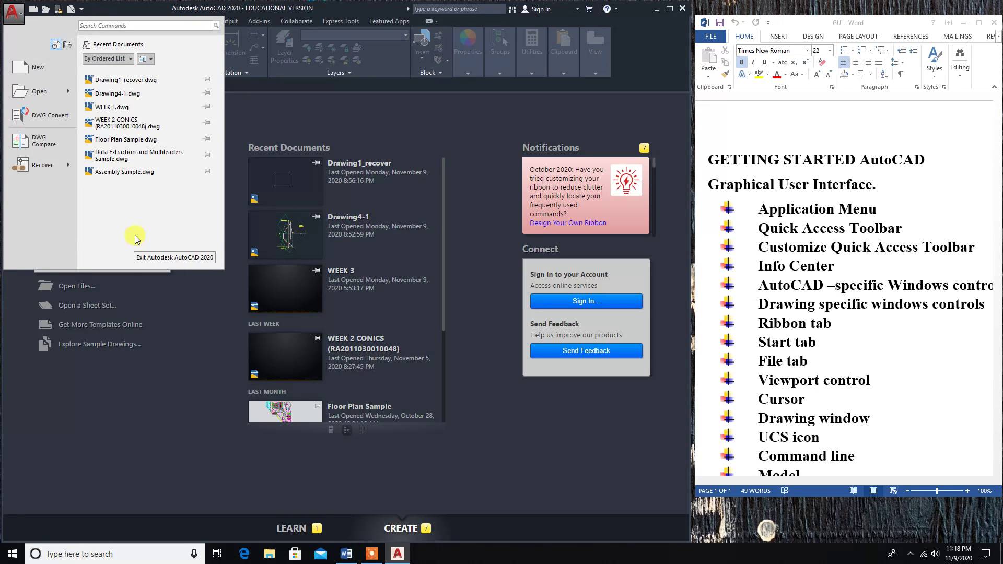
left_click(94, 25)
type("vi")
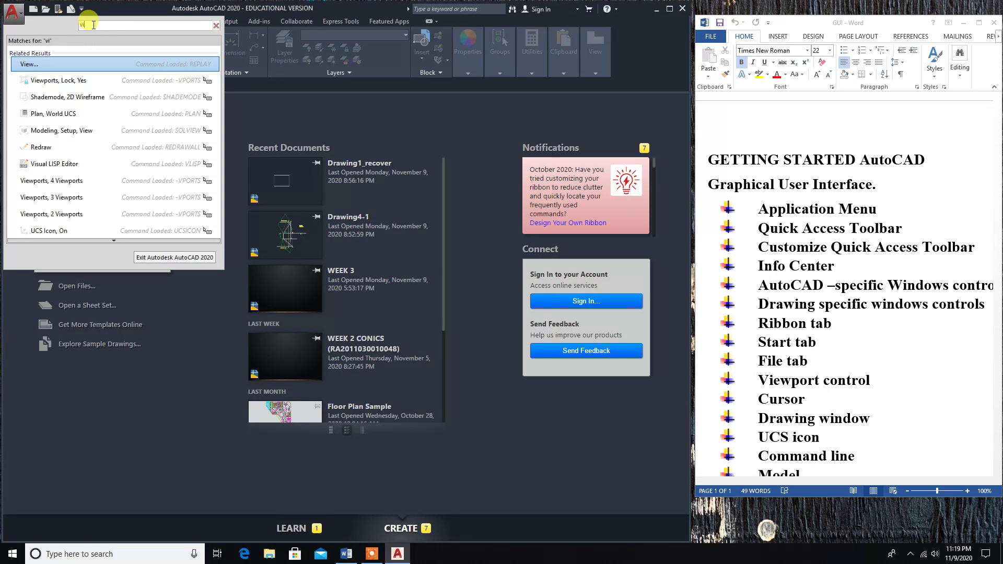
type("ew")
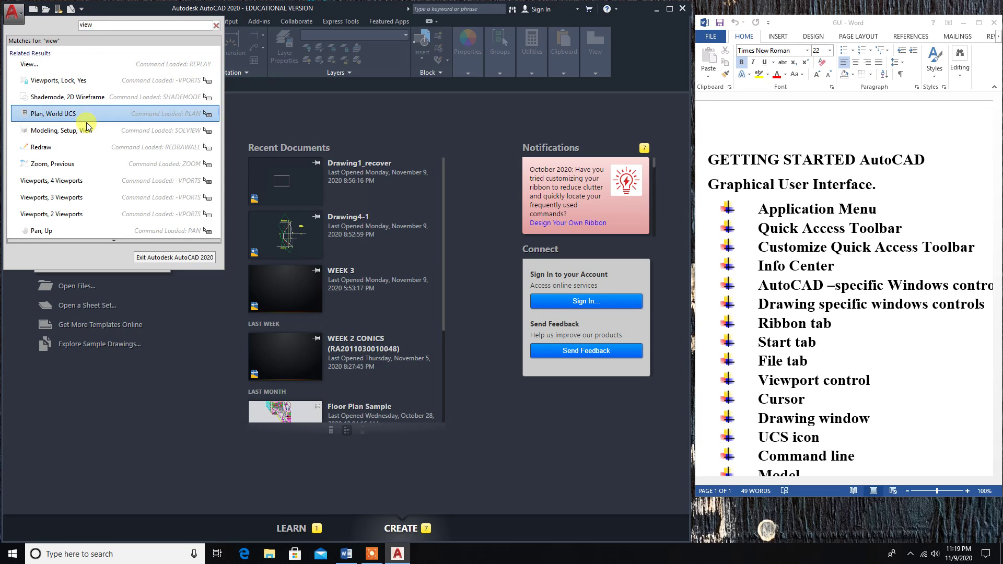
scroll(93, 156, "down", 3)
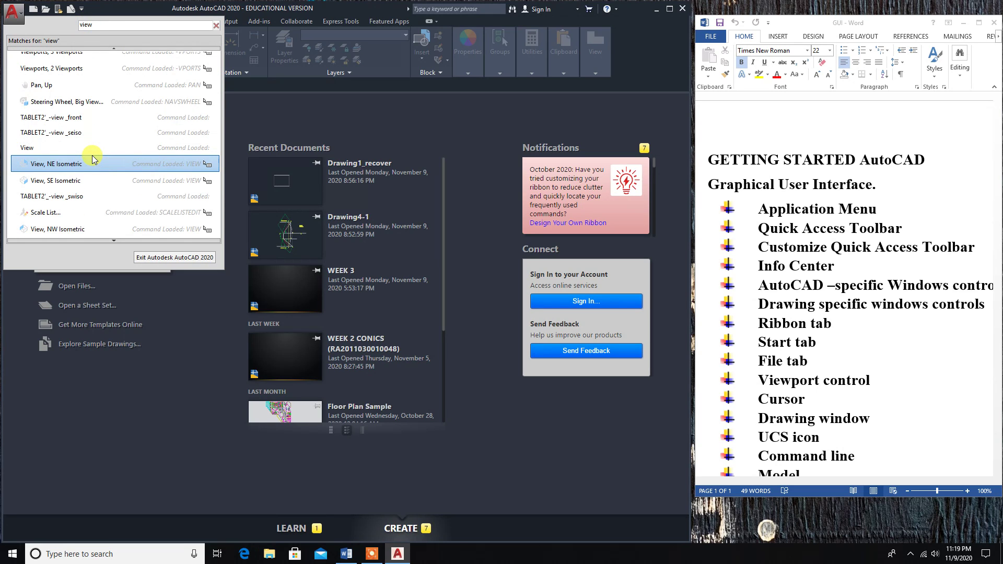
scroll(93, 157, "up", 3)
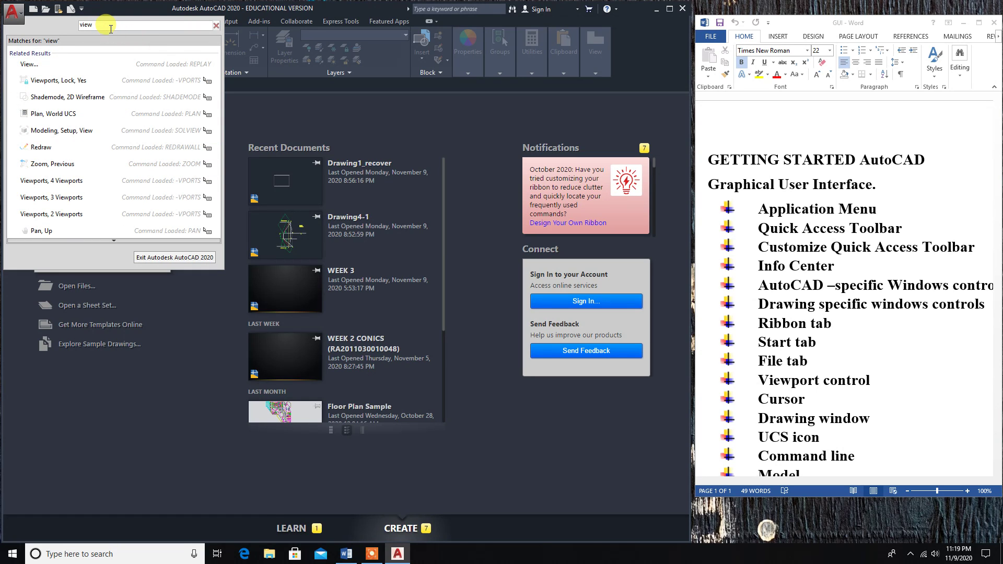
type("td")
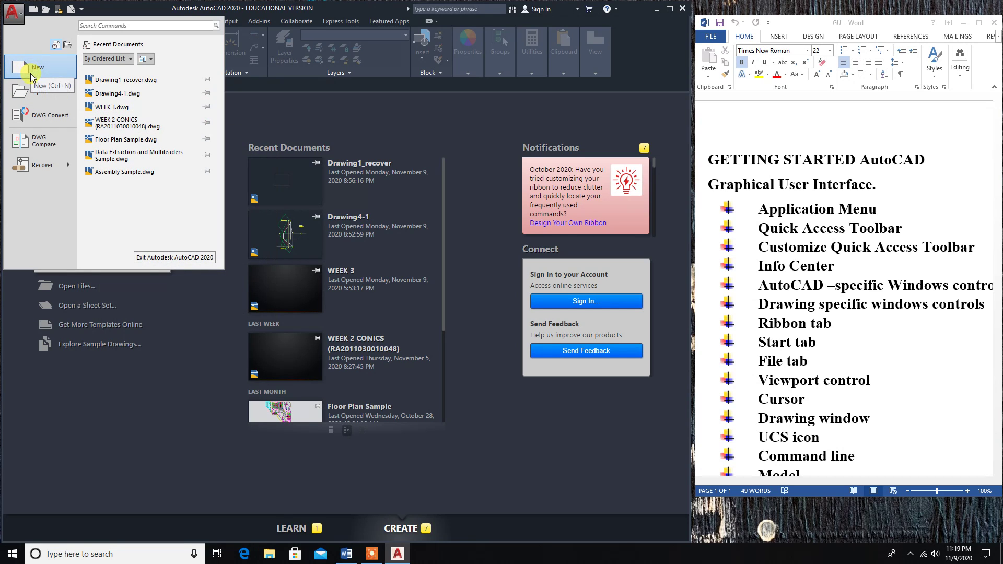
Open the existing drawing Drawing4-1 from the Documents folder
mouse_move(56, 94)
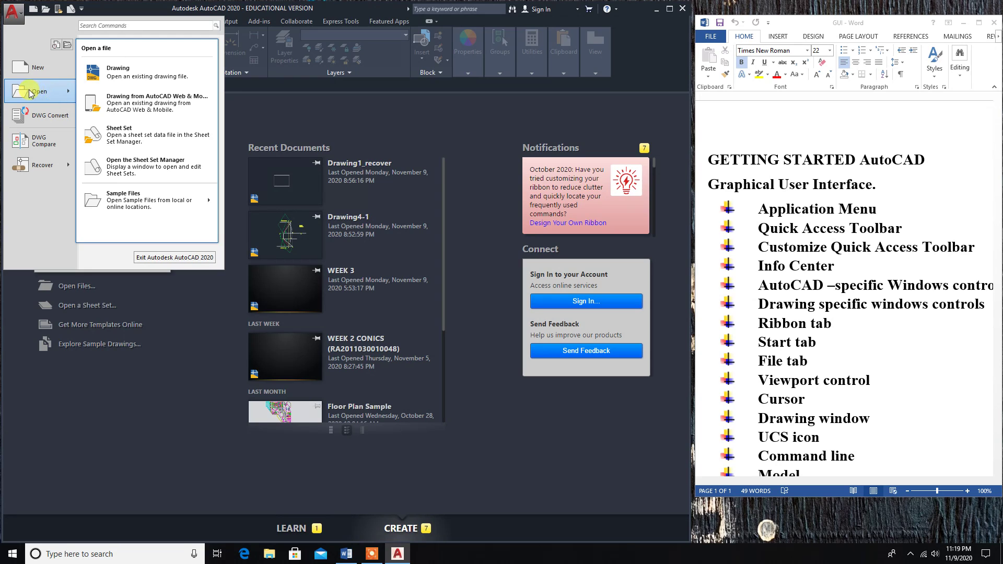
left_click(157, 79)
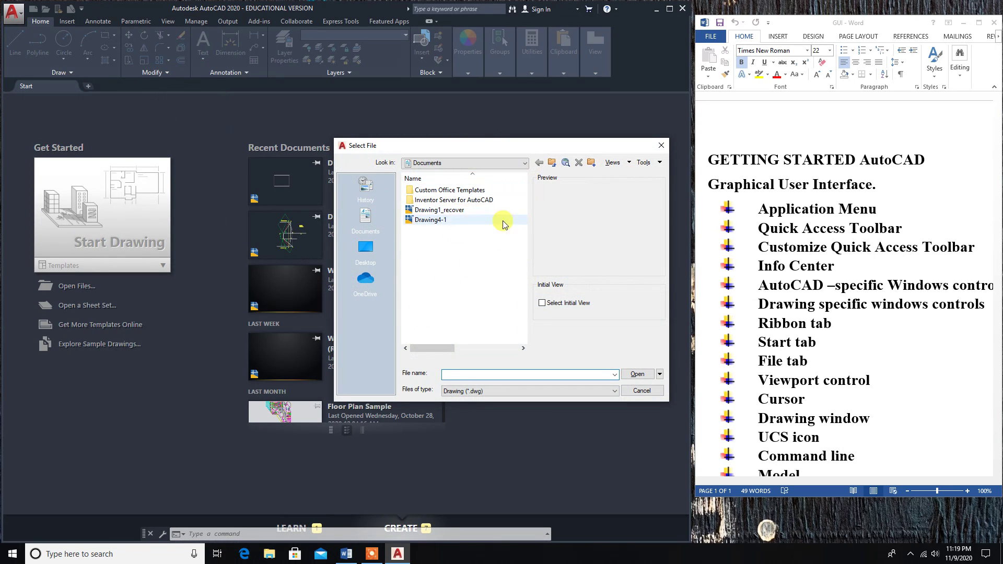
left_click(446, 222)
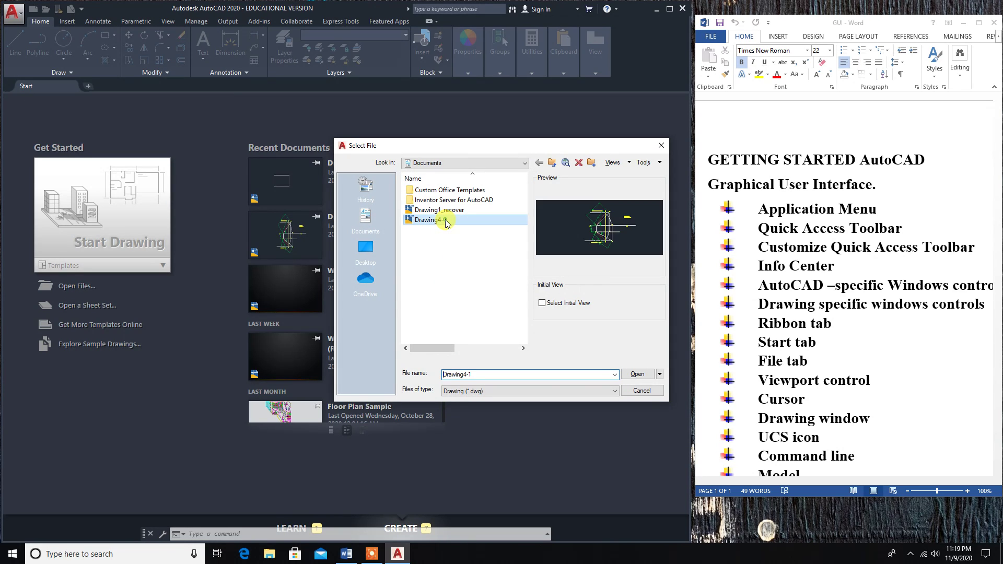
left_click(629, 378)
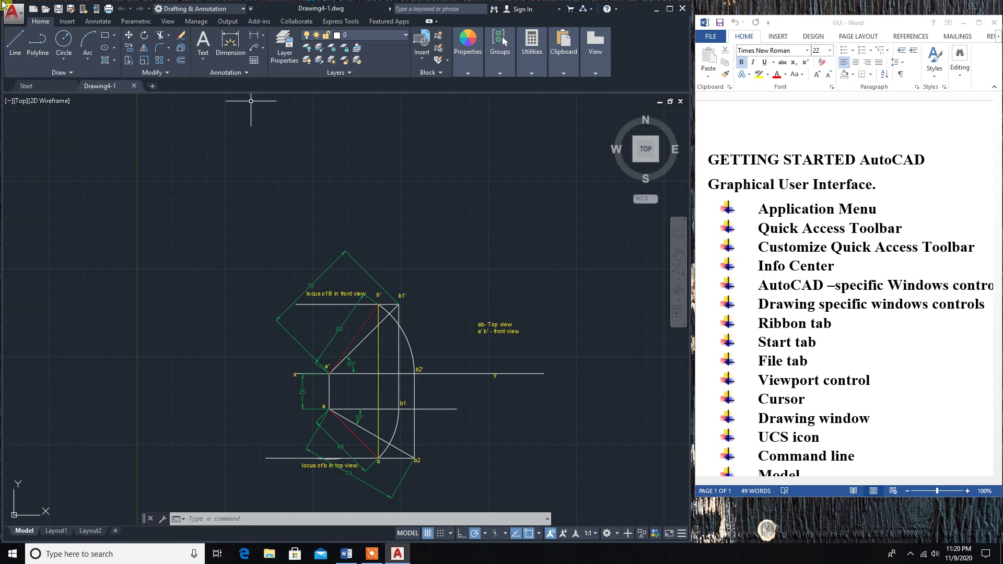
Open the drawing Drawing1_recover from the Documents folder alongside the drawing already open
left_click(16, 21)
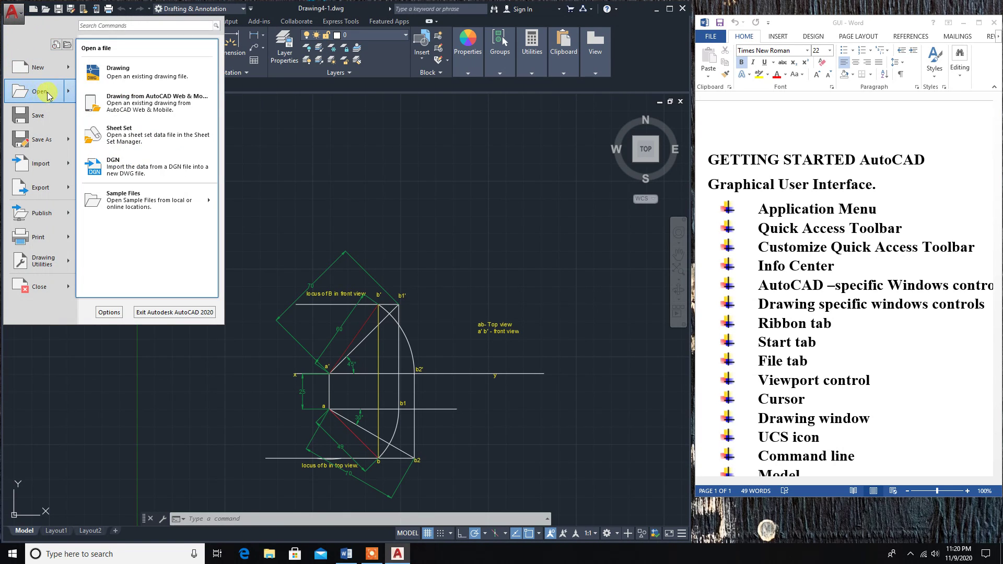
left_click(99, 72)
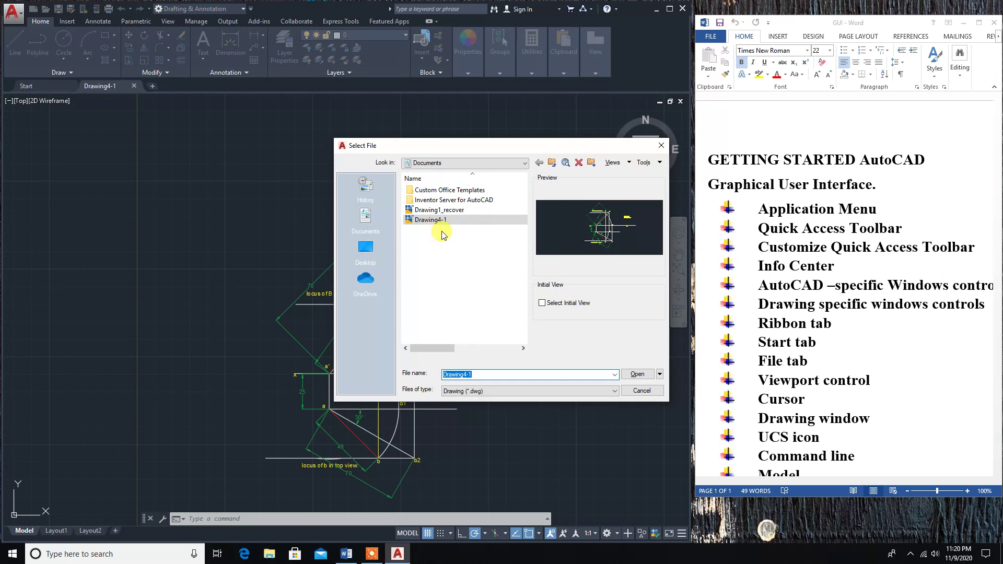
left_click(442, 210)
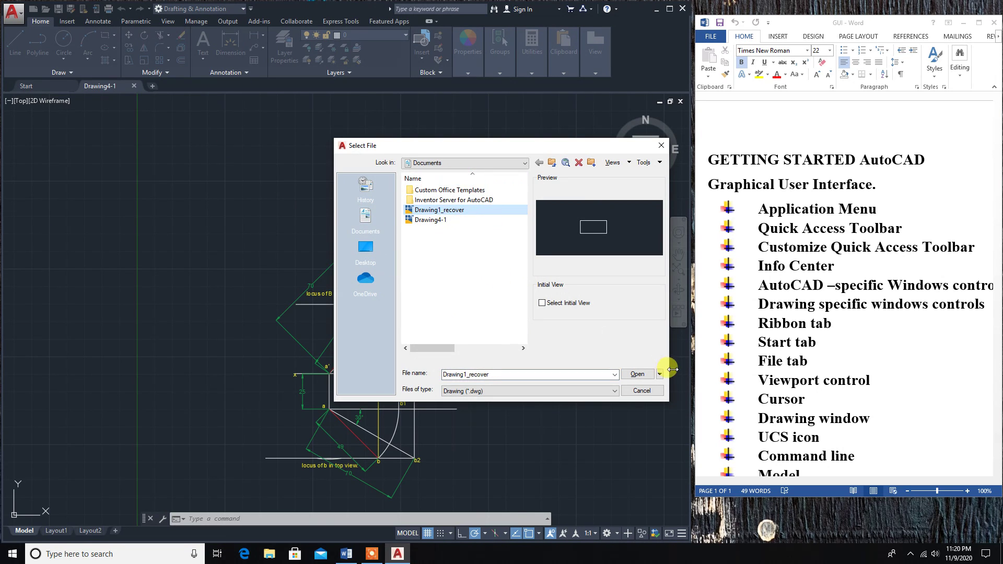
left_click(637, 374)
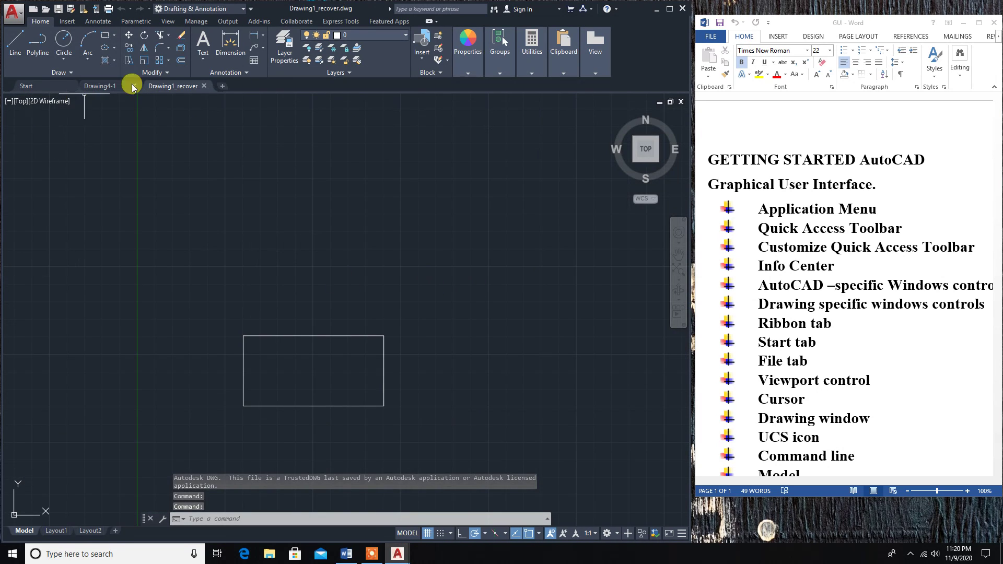
Create a new blank drawing and switch between it and the Start page twice
mouse_move(103, 87)
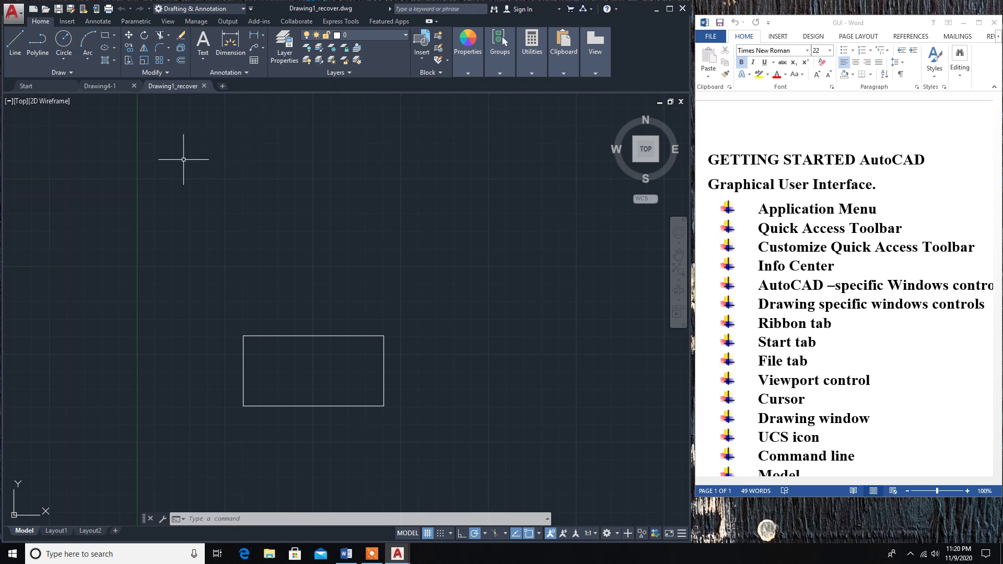
left_click(223, 86)
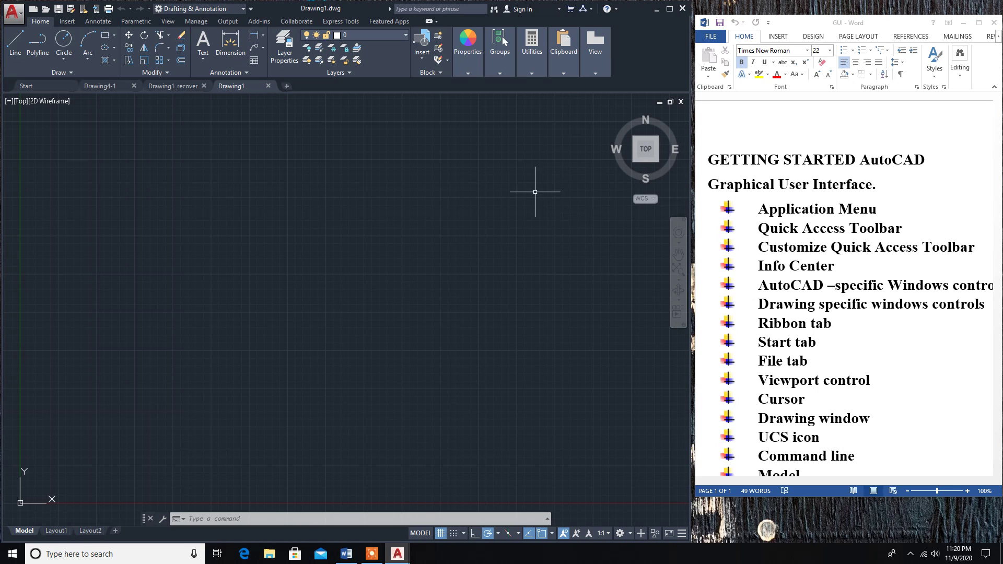
left_click(58, 88)
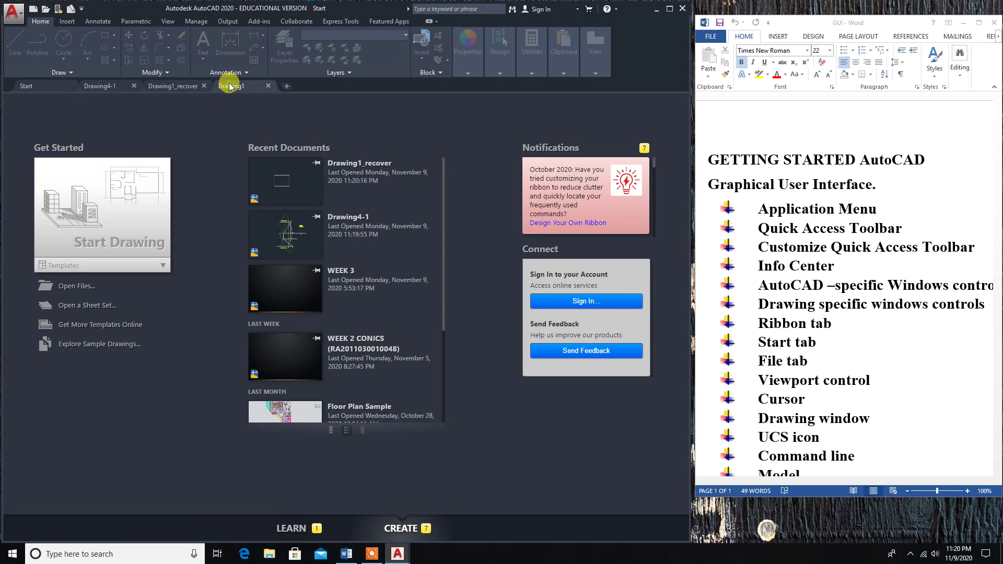
left_click(230, 86)
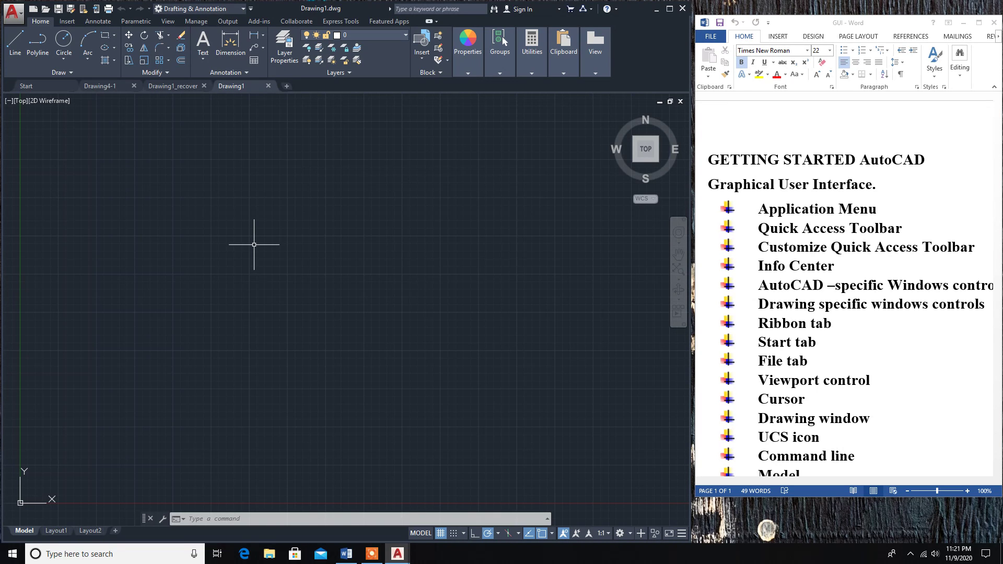
key("ctrl+Tab")
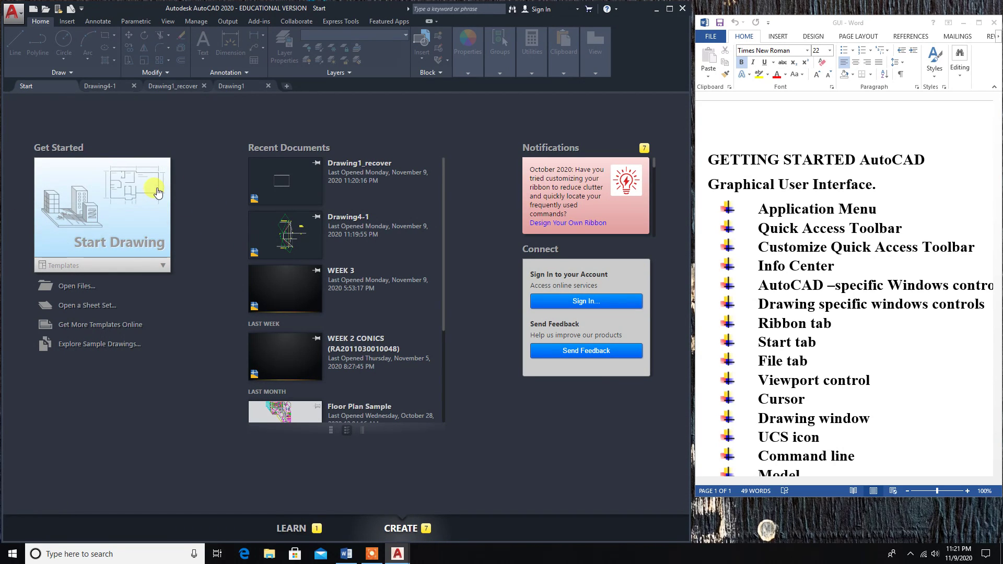
left_click(231, 86)
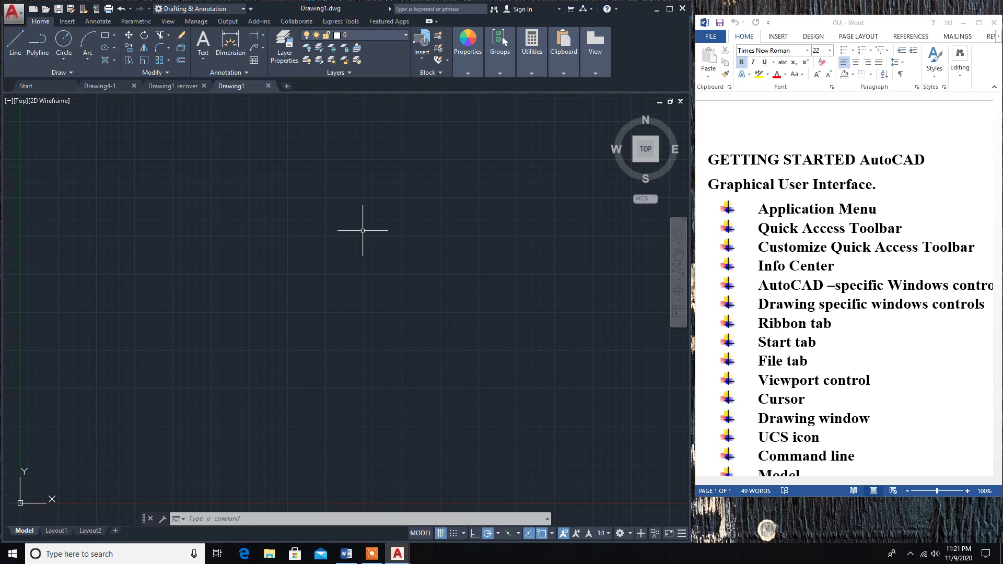
Go to the Start page with the GOTOSTART command, and return to Drawing1
type("GO")
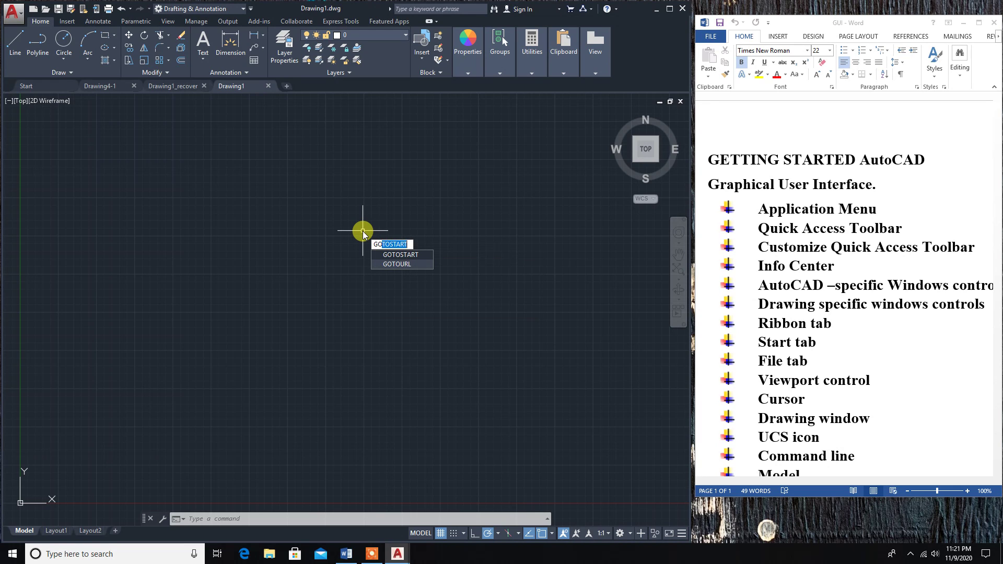
type("TOSTART")
key("Return")
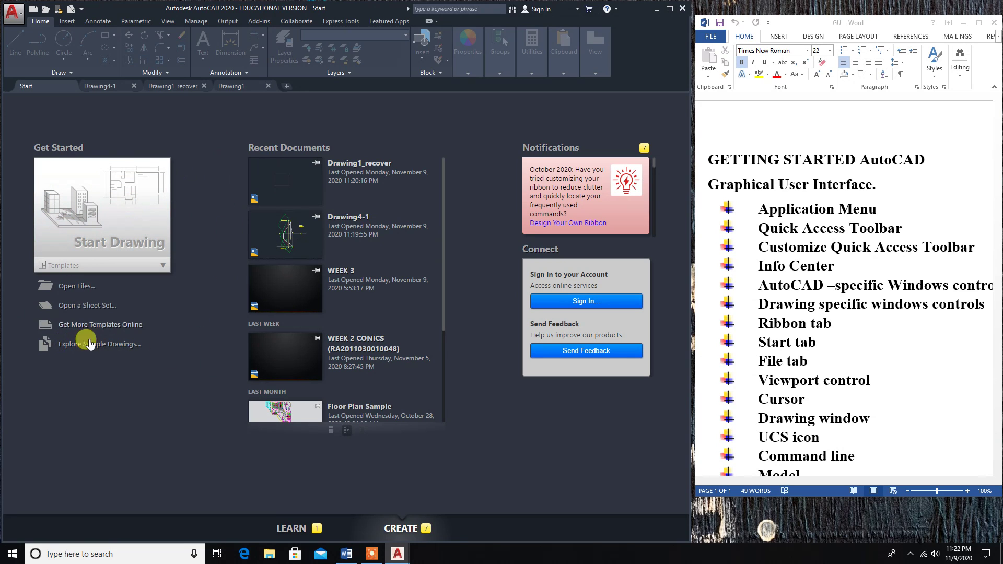
left_click(241, 87)
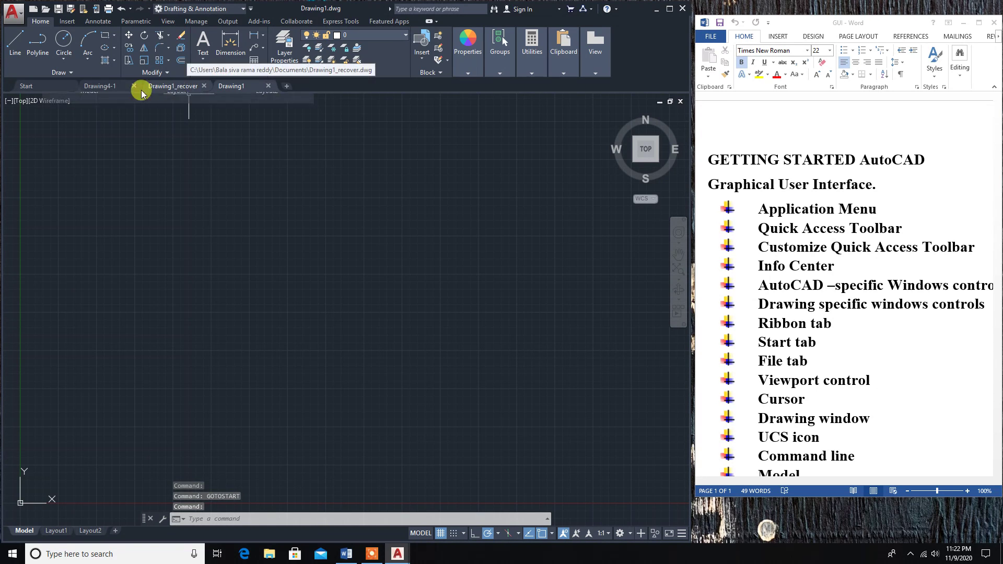
Close every open drawing except Drawing1 with the CLOSEALLOTHER command
mouse_move(116, 92)
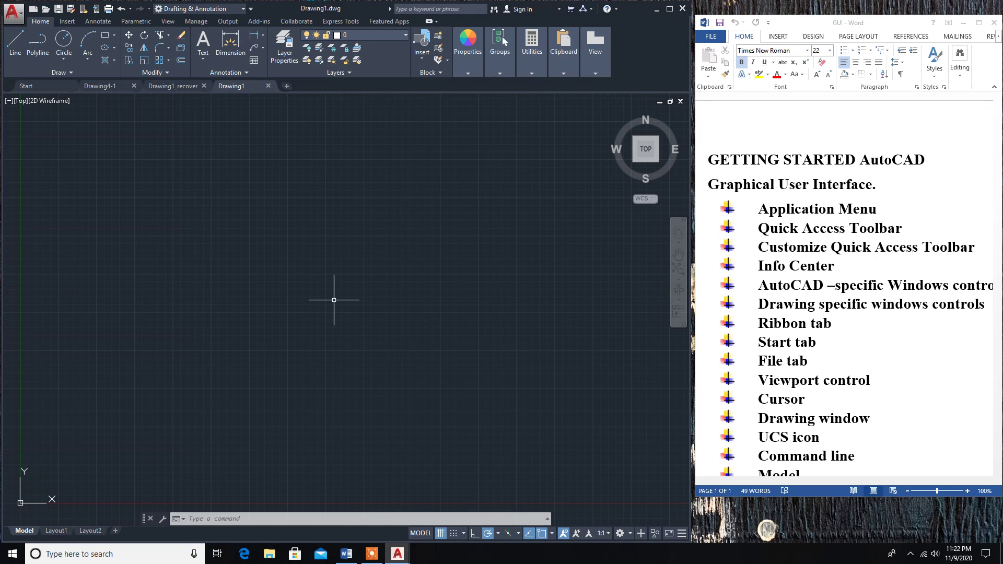
type("clo")
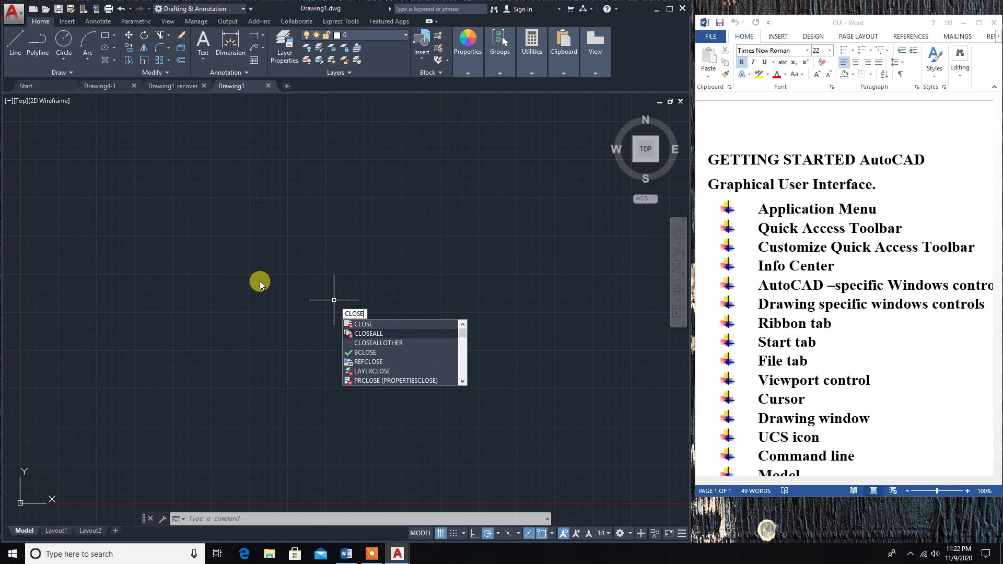
left_click(385, 343)
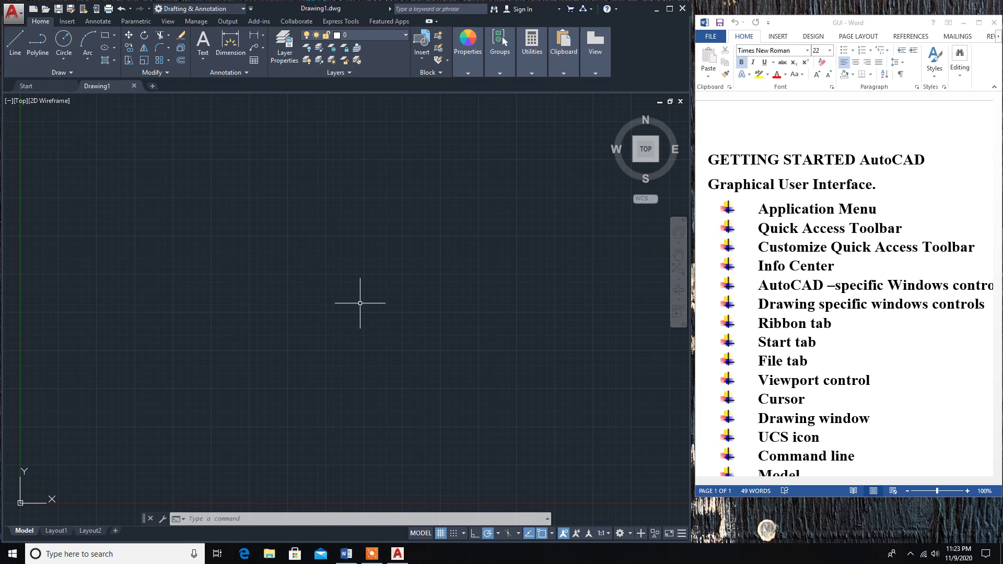
Close all remaining open drawings with the CLOSEALL command
type("COL")
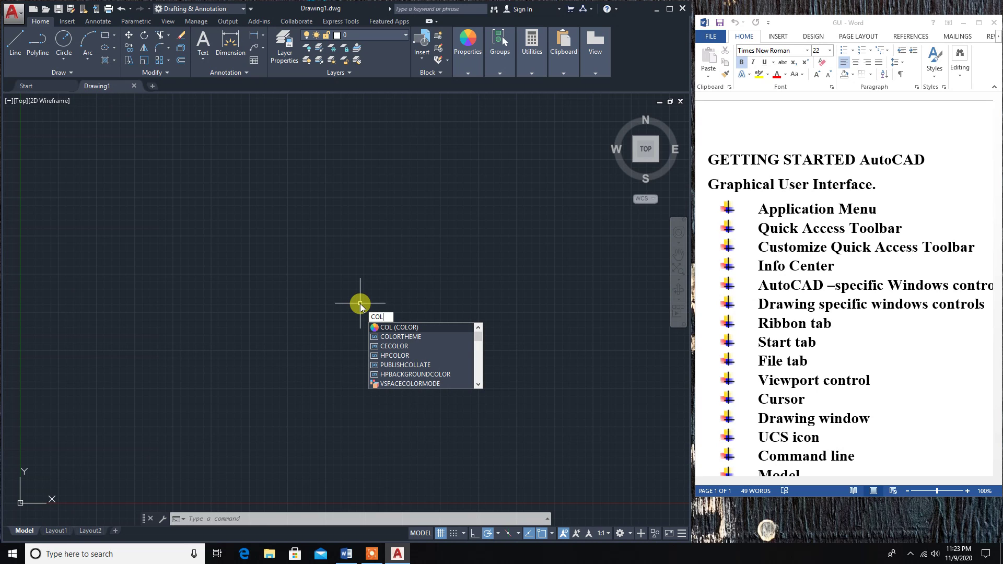
type("se")
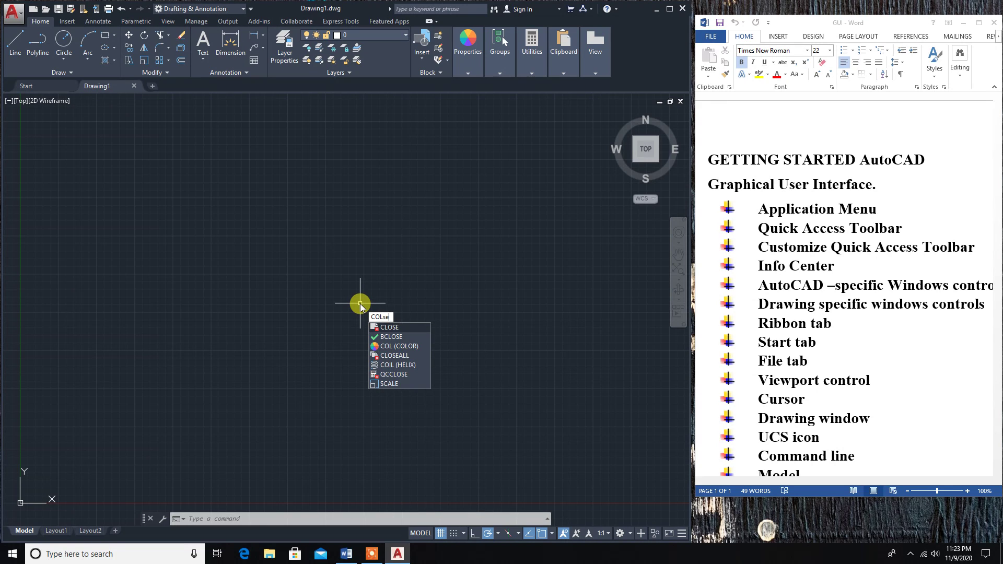
type("all")
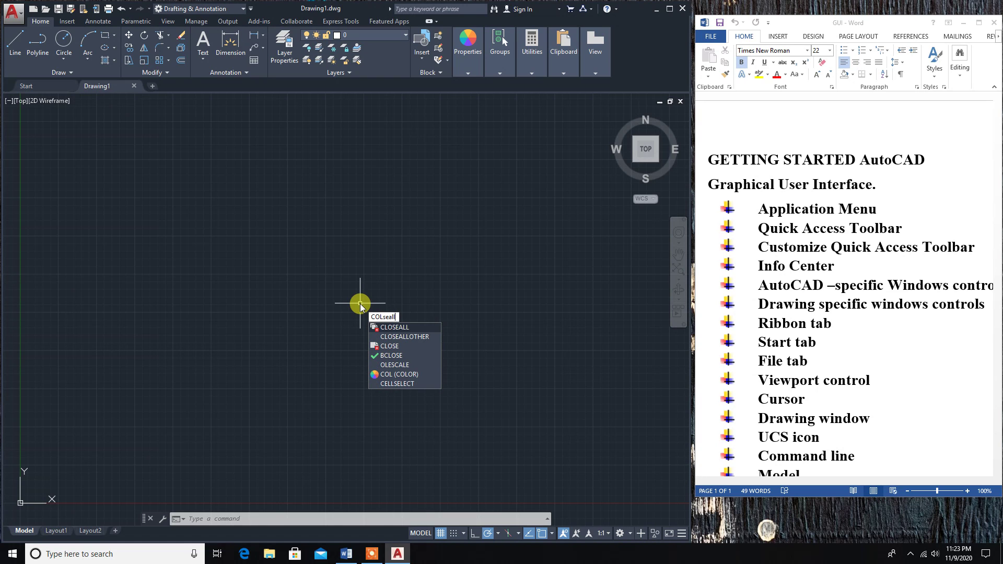
left_click(395, 328)
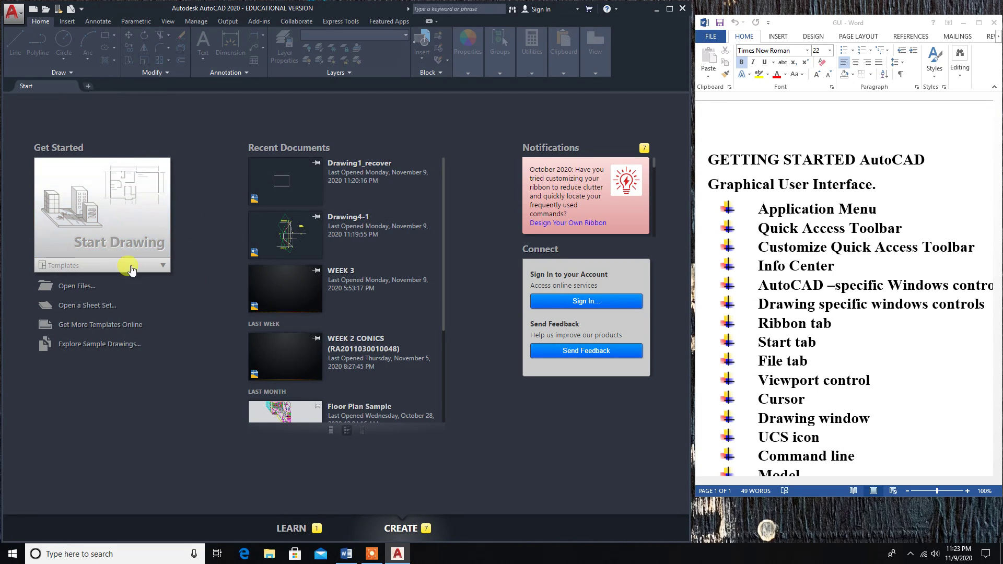
Start a new drawing and remove the Workspace switcher from the Quick Access Toolbar
left_click(127, 224)
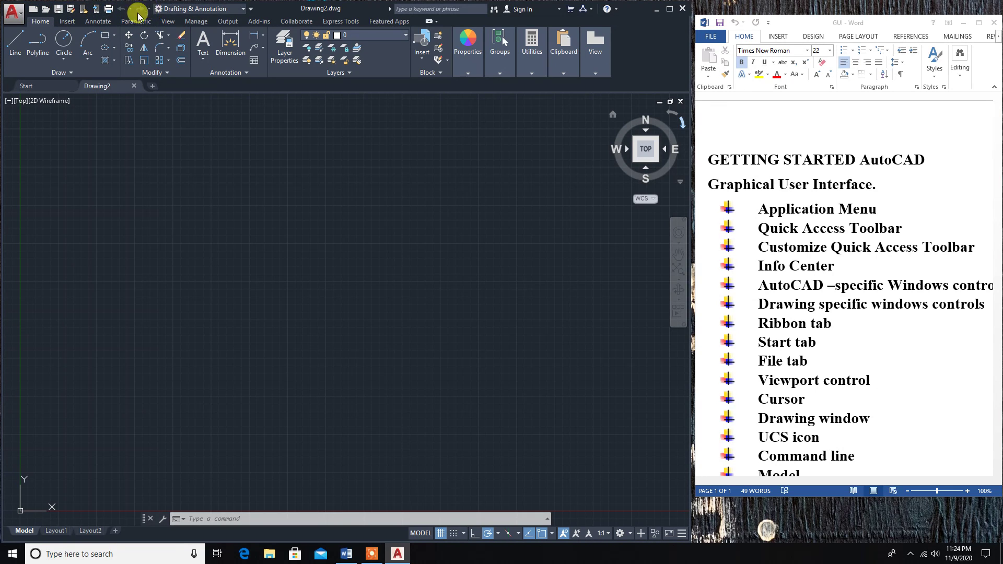
left_click(251, 9)
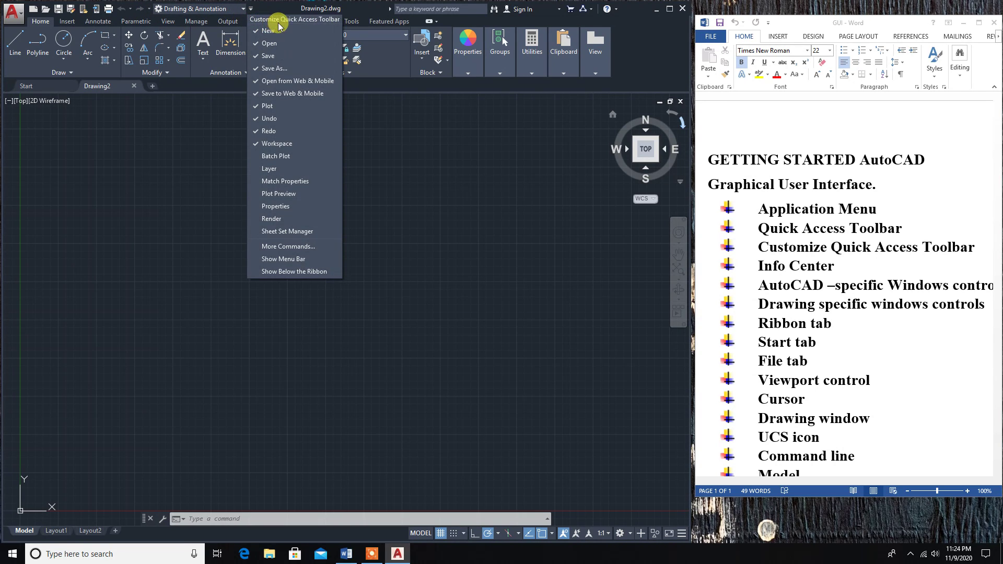
left_click(258, 146)
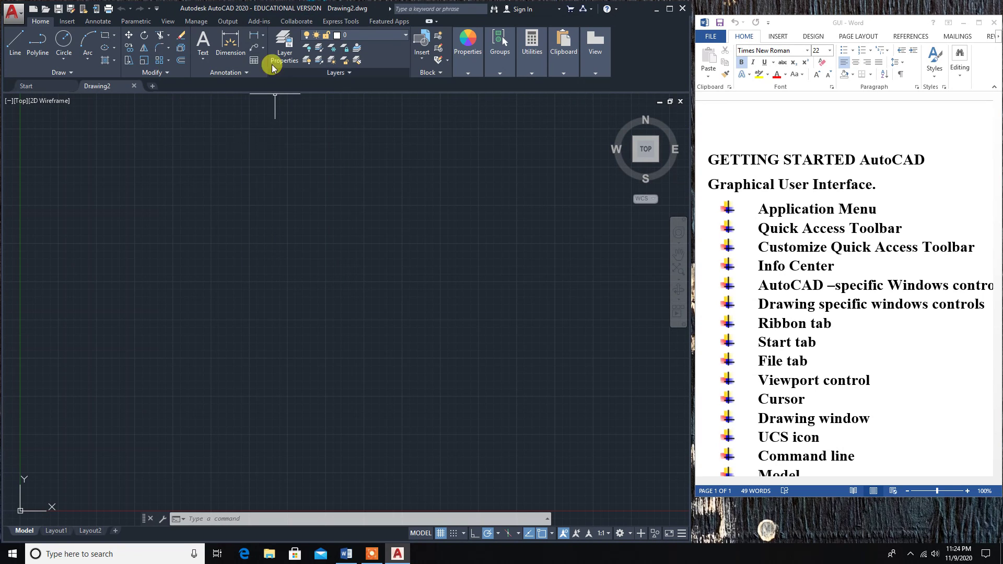
left_click(157, 11)
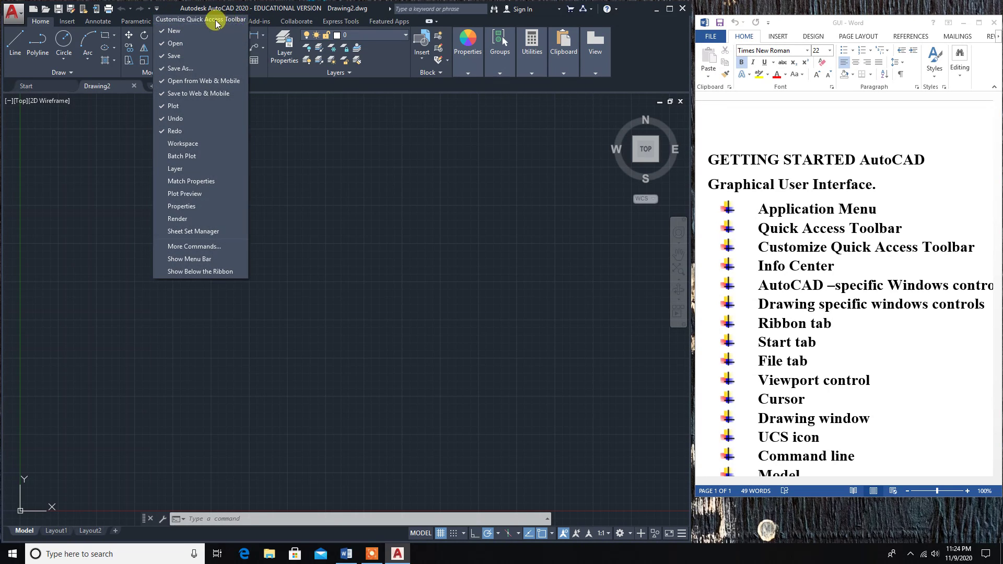
left_click(157, 8)
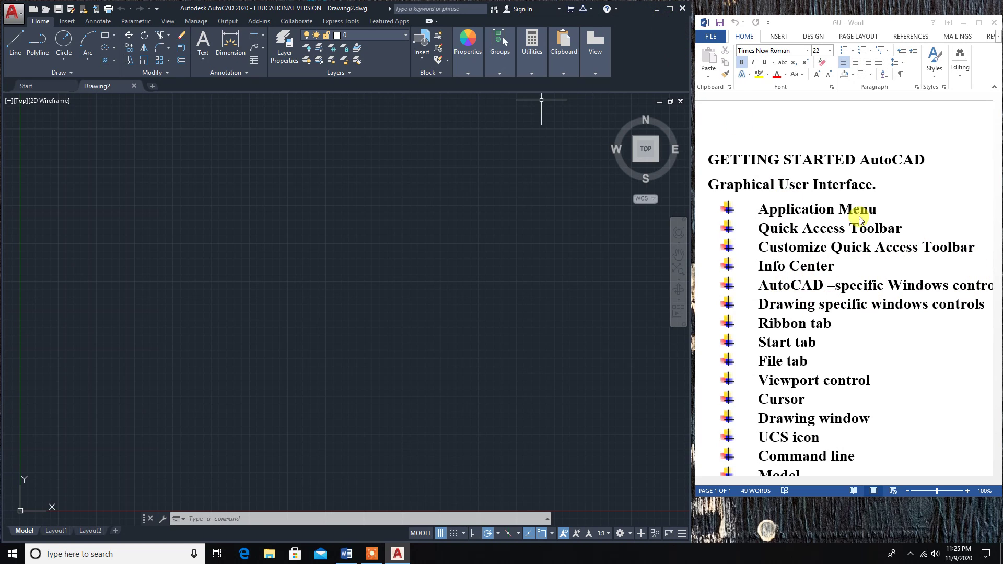
Maximize the AutoCAD window and restore it to its smaller size beside the Word document
left_click(669, 9)
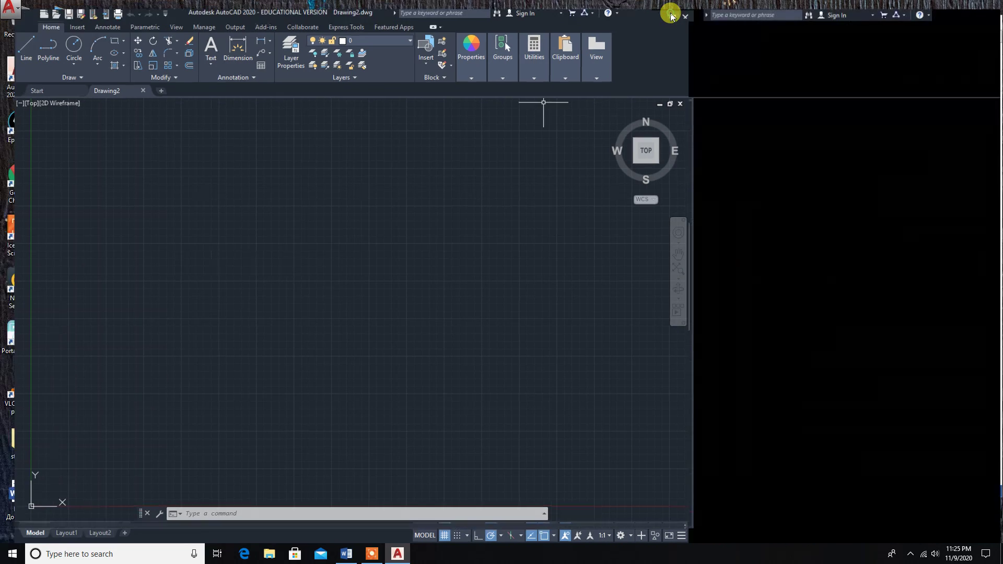
left_click(983, 6)
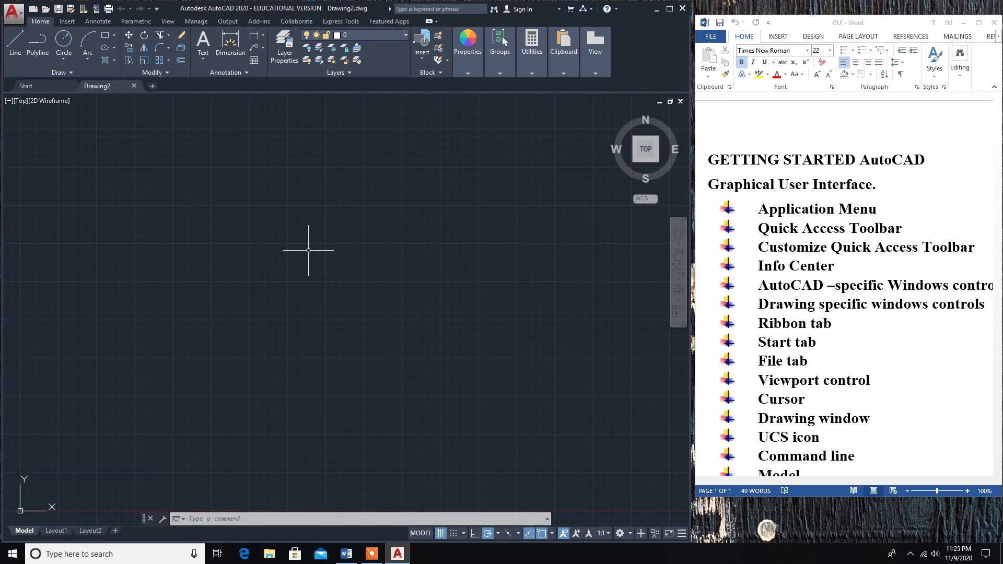
Examine the viewport's preset views and its visual style options, and cancel the stray selection window
left_click(21, 103)
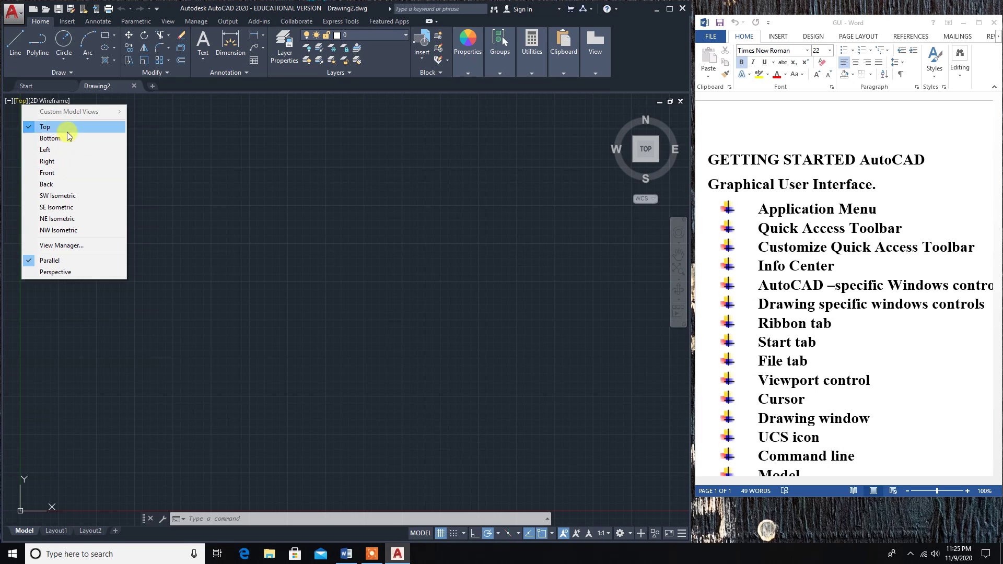
left_click(53, 100)
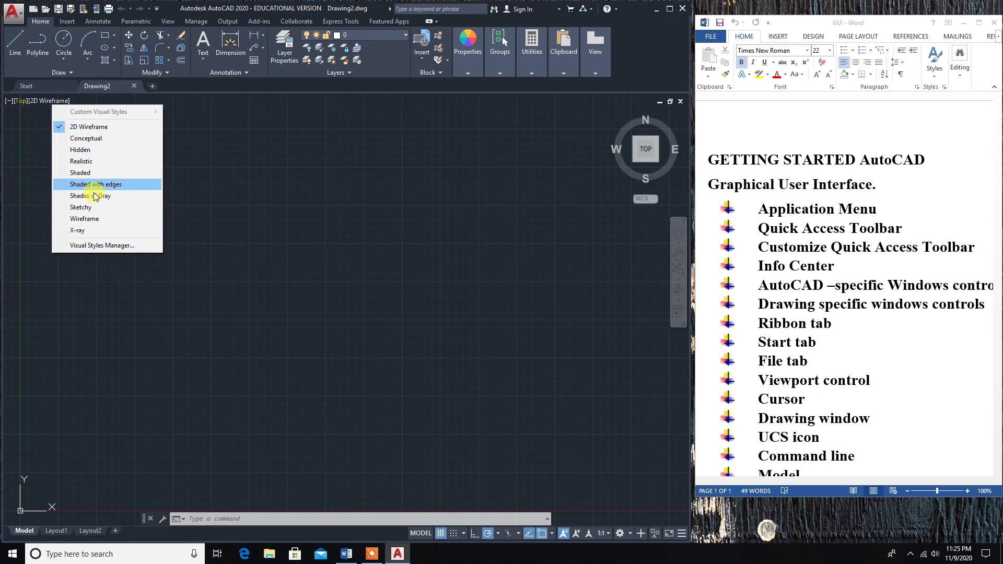
left_click(31, 124)
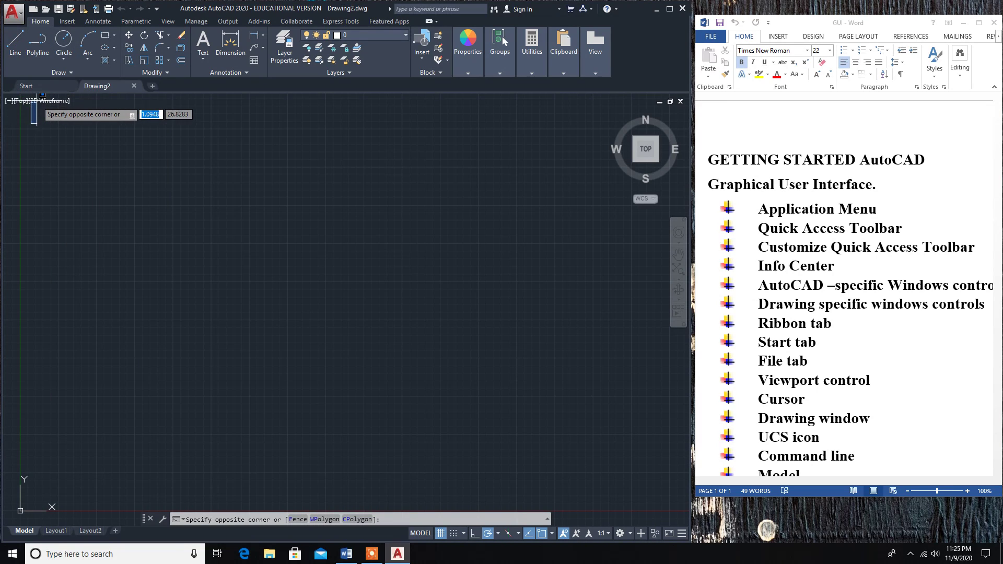
key("Escape")
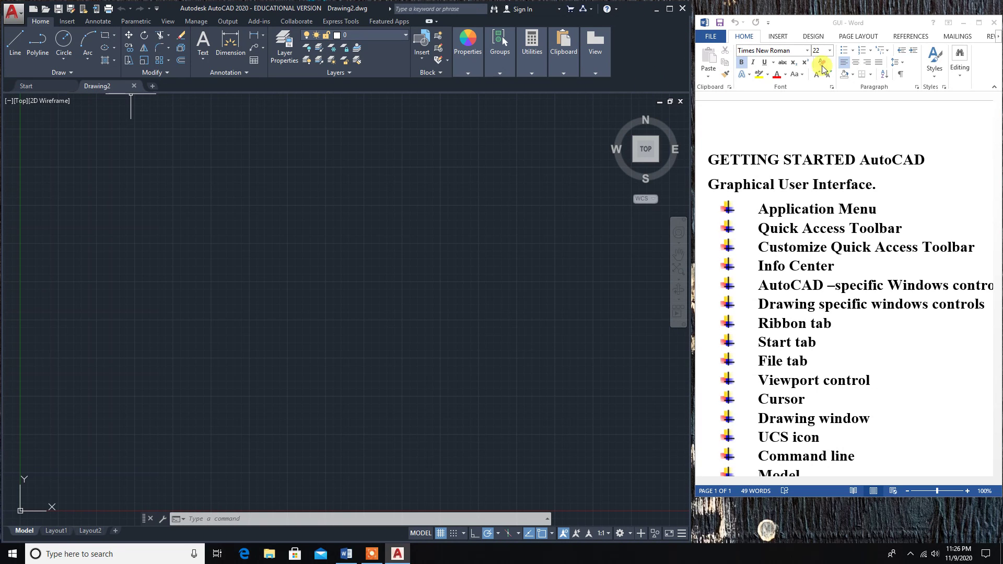
Maximize the Word document listing the interface topics to read it, and restore its window beside AutoCAD
left_click(979, 23)
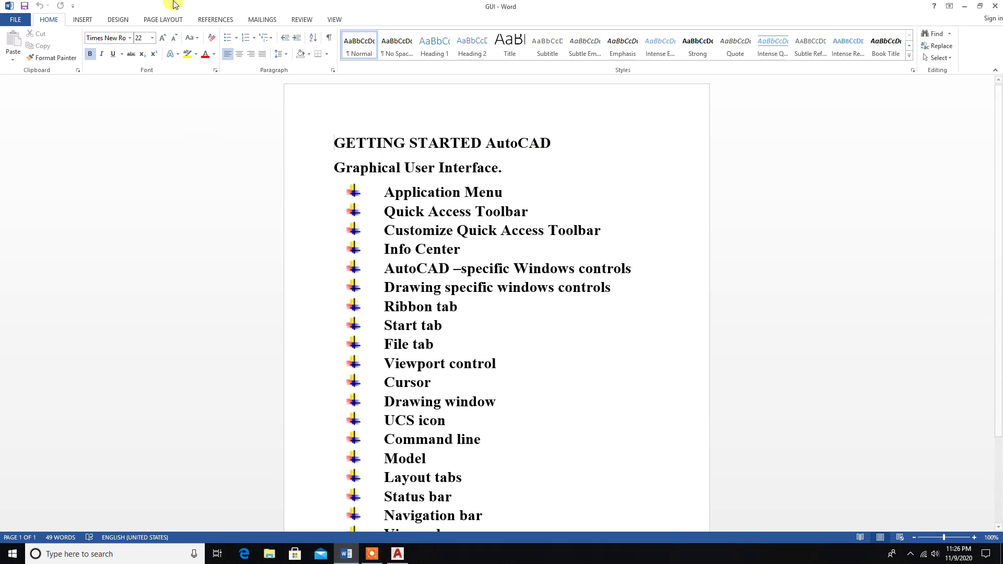
left_click(458, 58)
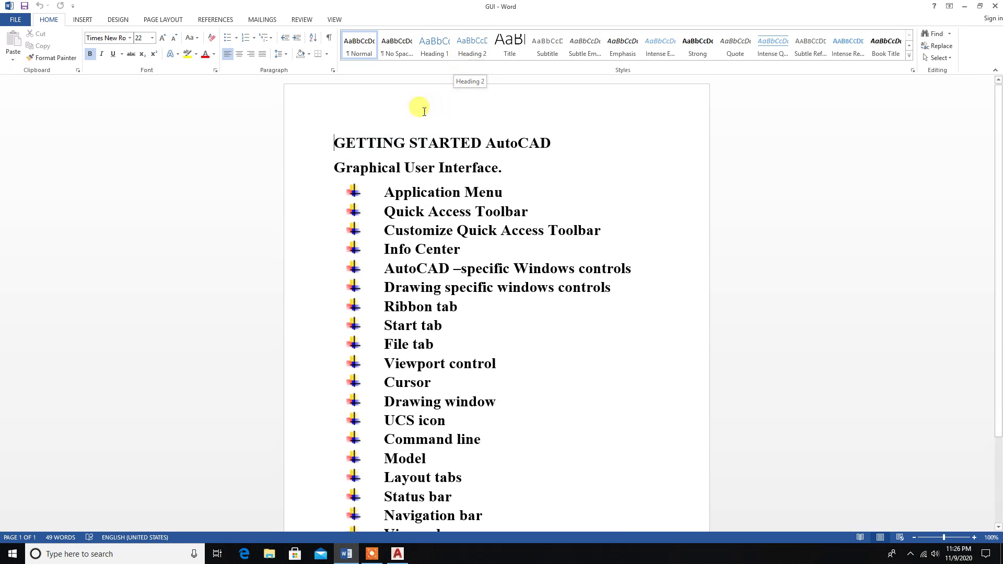
left_click(981, 7)
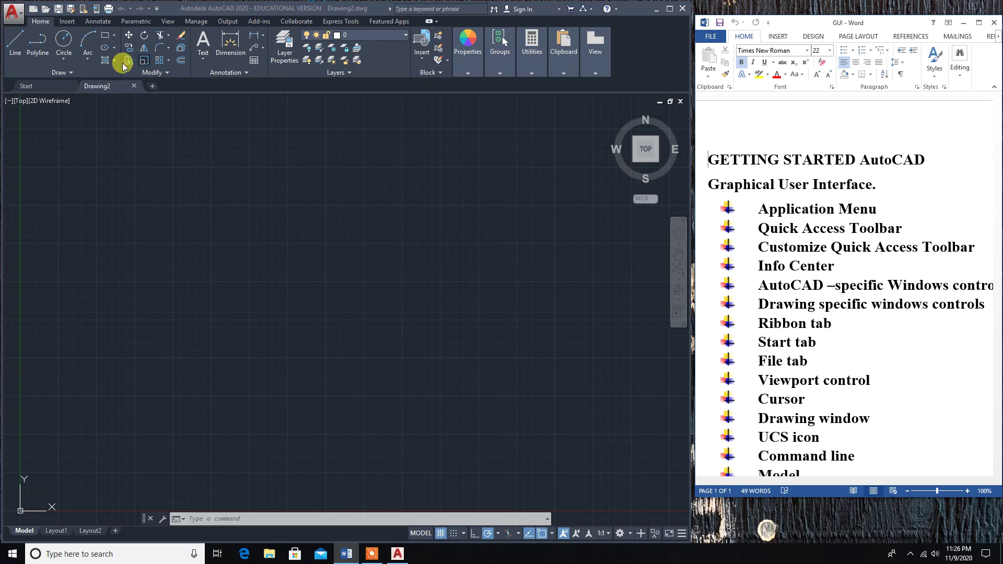
Cycle the ribbon through panel buttons, panel titles and tabs only, previewing the Draw and View panels, and restore the full ribbon
left_click(427, 21)
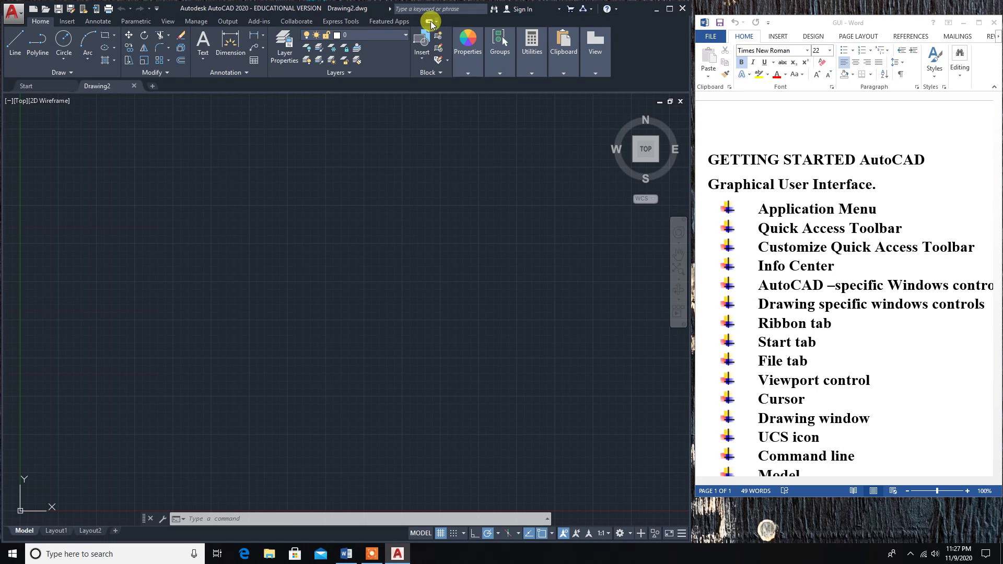
left_click(429, 22)
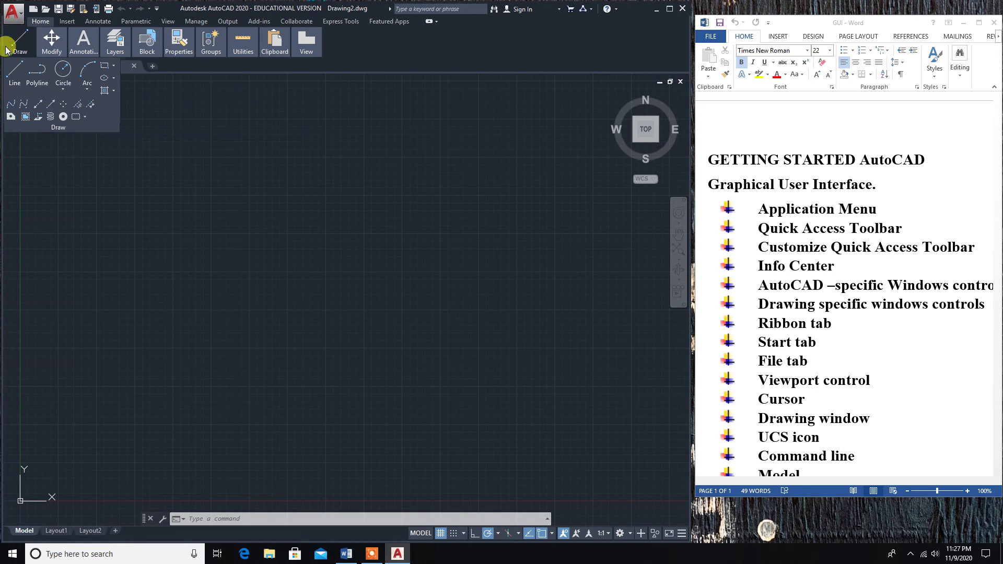
mouse_move(16, 47)
mouse_move(301, 41)
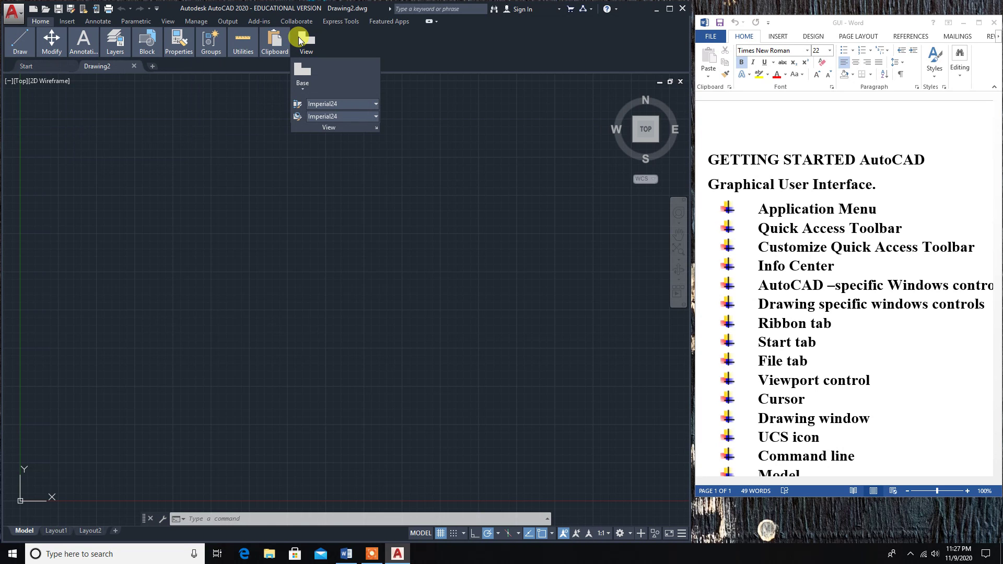
left_click(429, 22)
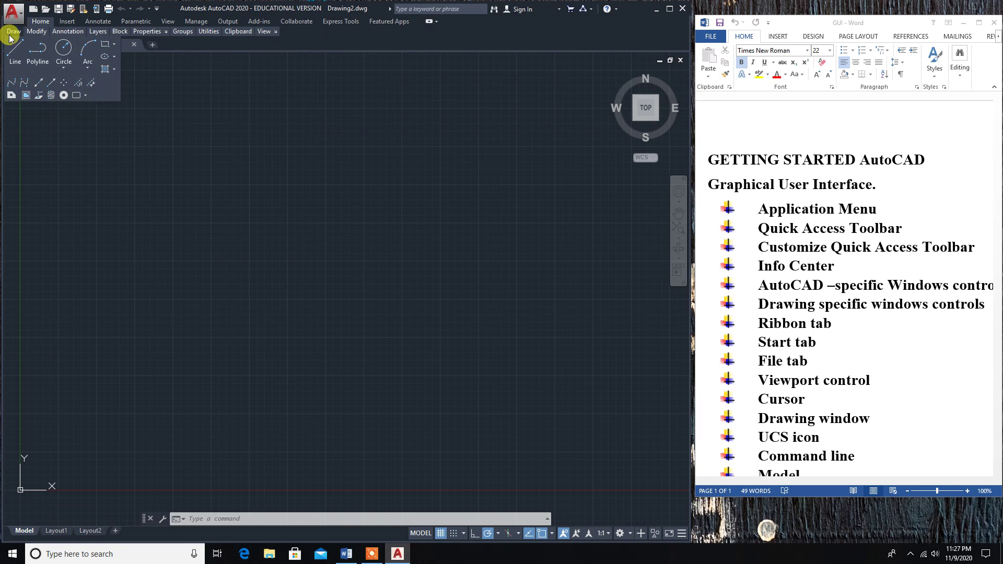
mouse_move(252, 40)
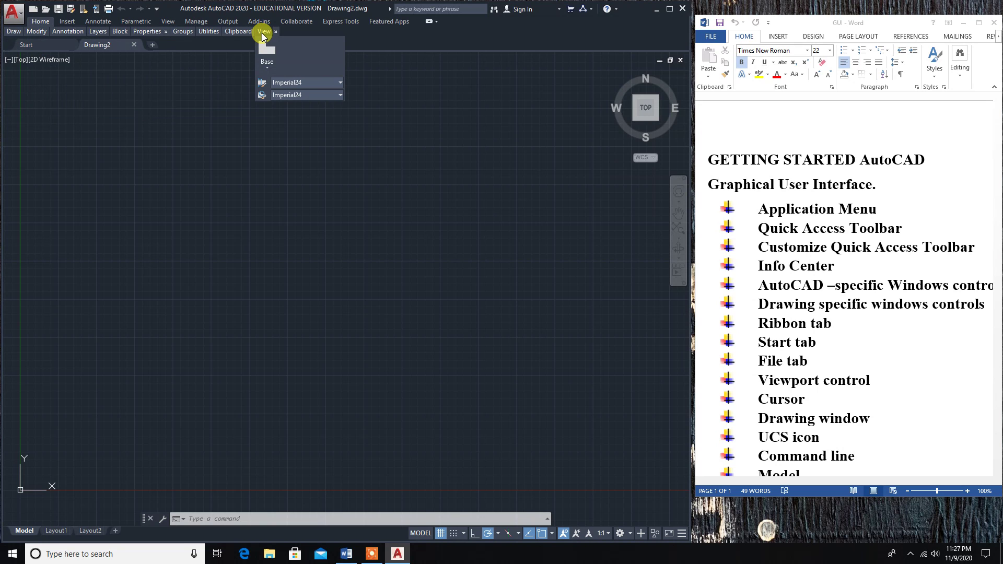
left_click(428, 20)
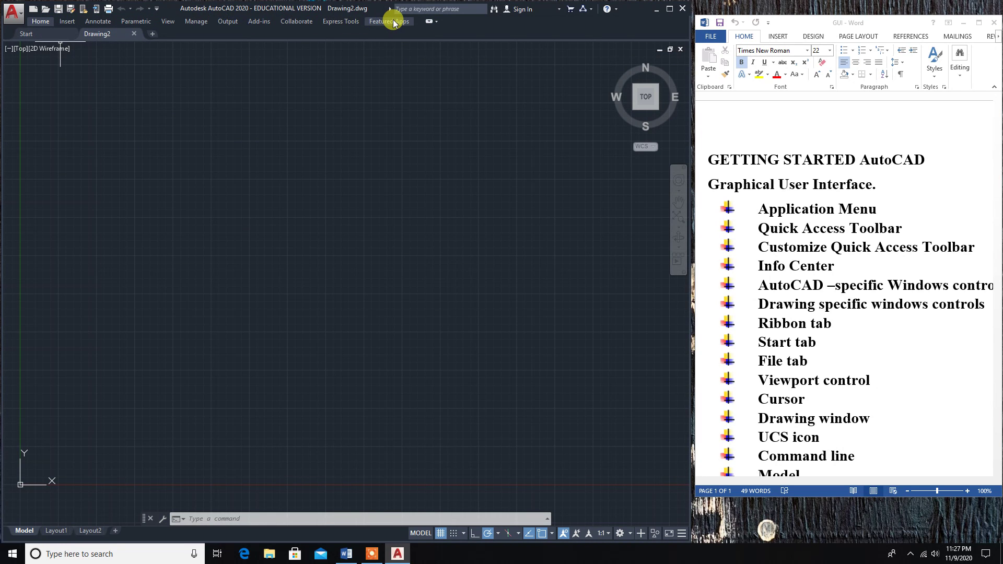
left_click(430, 23)
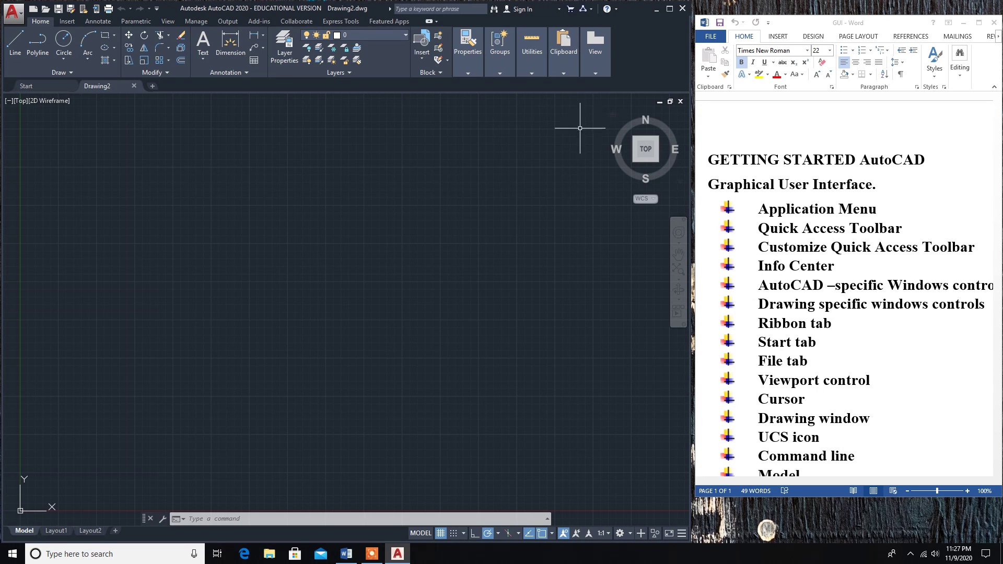
Use KeyTips to switch the ribbon to Annotate and expand the Multiline Text options, and dismiss the options
scroll(859, 295, "down", 1)
scroll(859, 295, "down", 2)
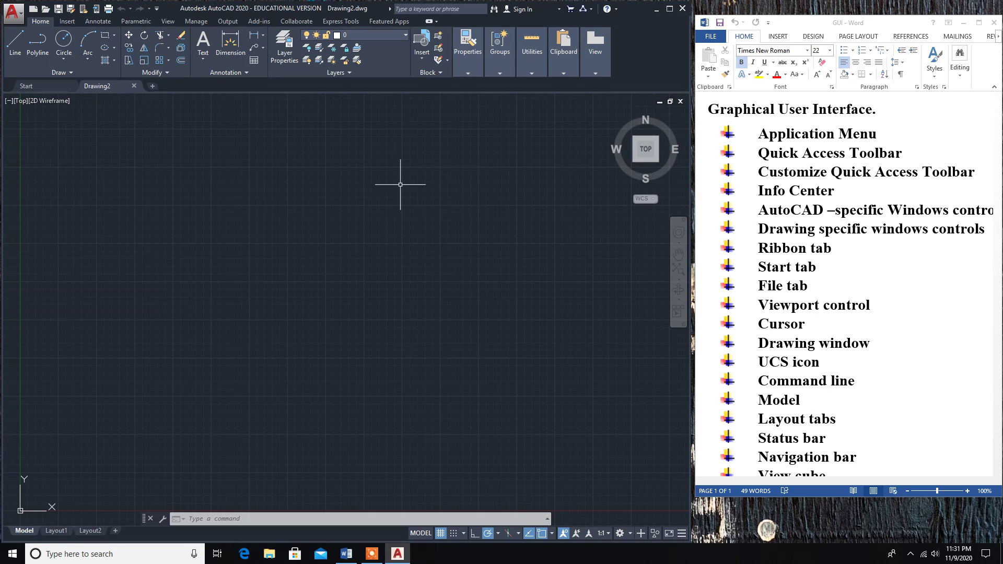
key("alt")
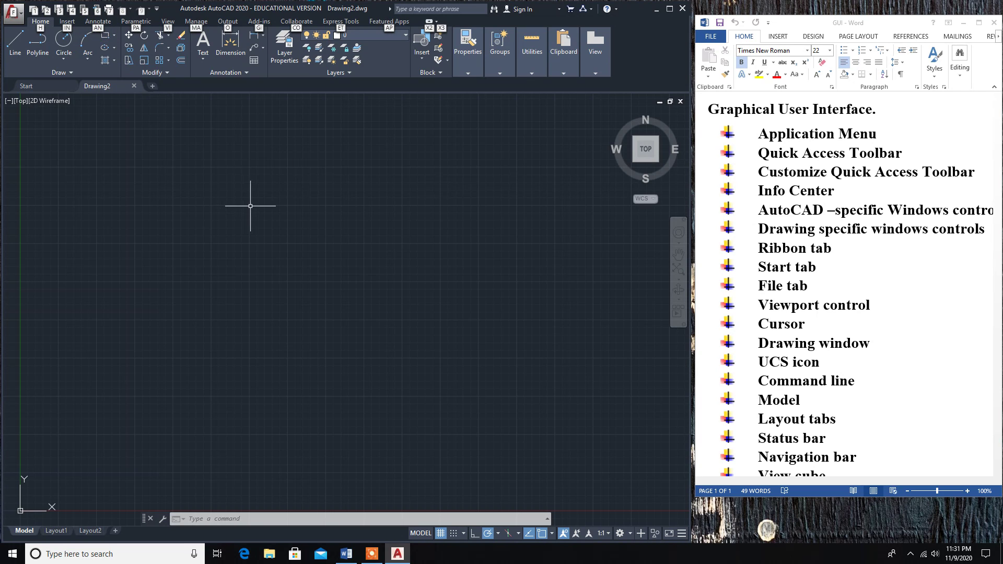
key("a")
key("n")
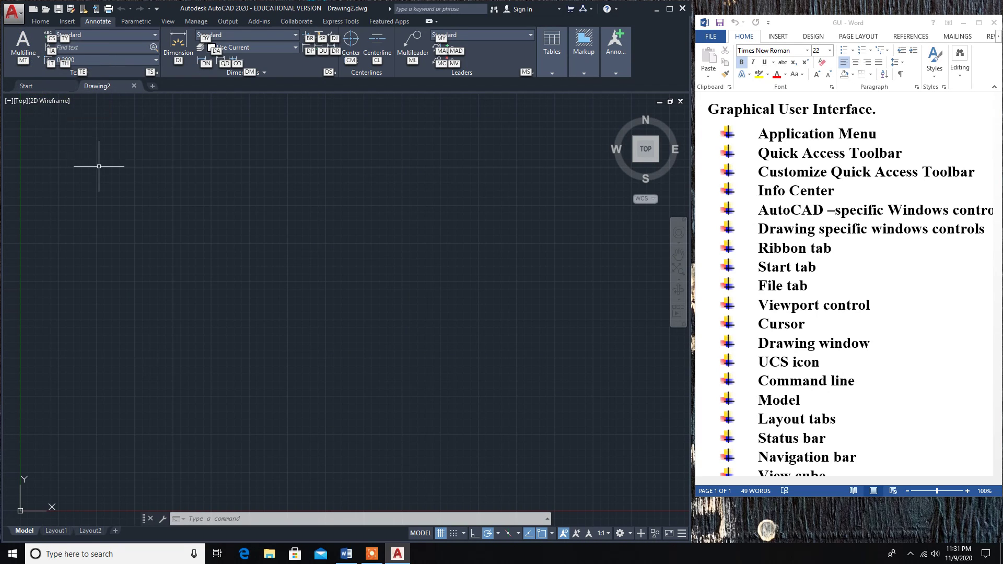
key("m")
key("t")
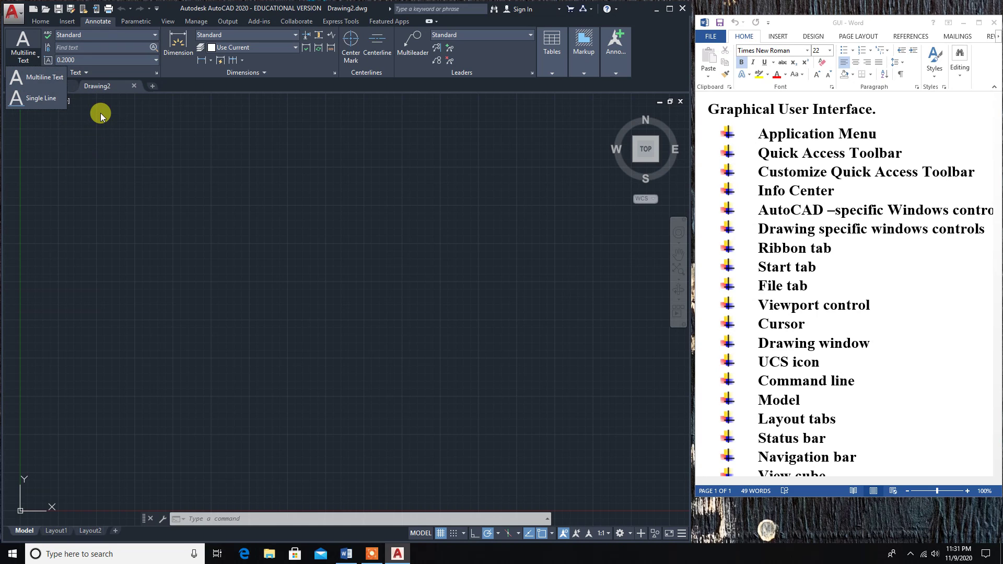
key("alt")
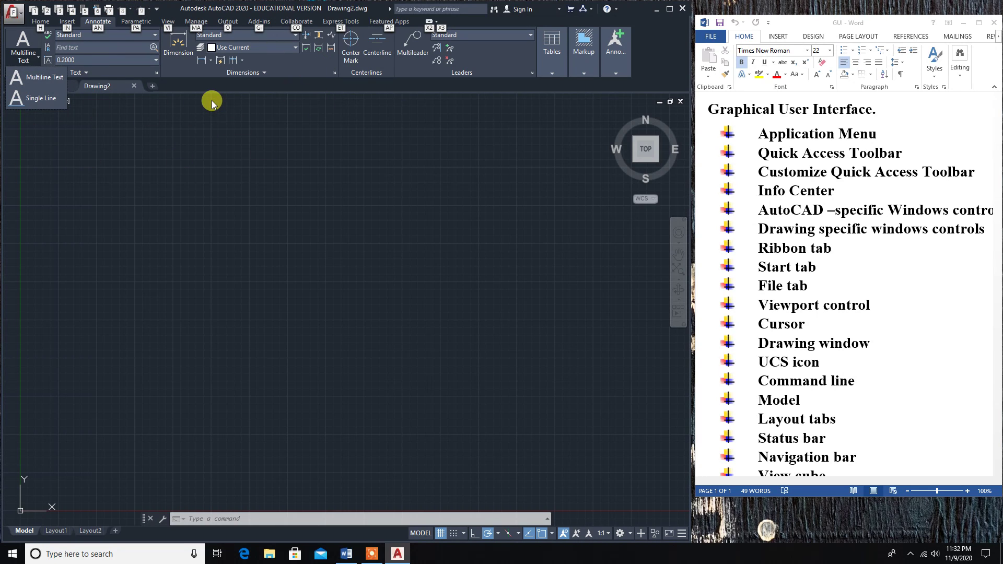
key("Escape")
key("Escape")
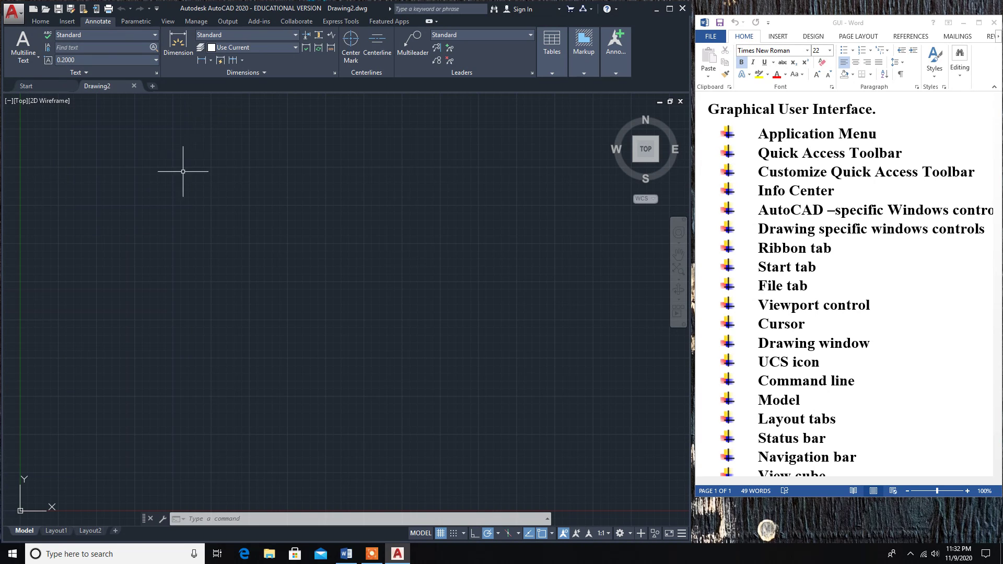
Clear any pending selection in the drawing area and display the expanded command history
left_click(234, 180)
key("Escape")
key("Escape")
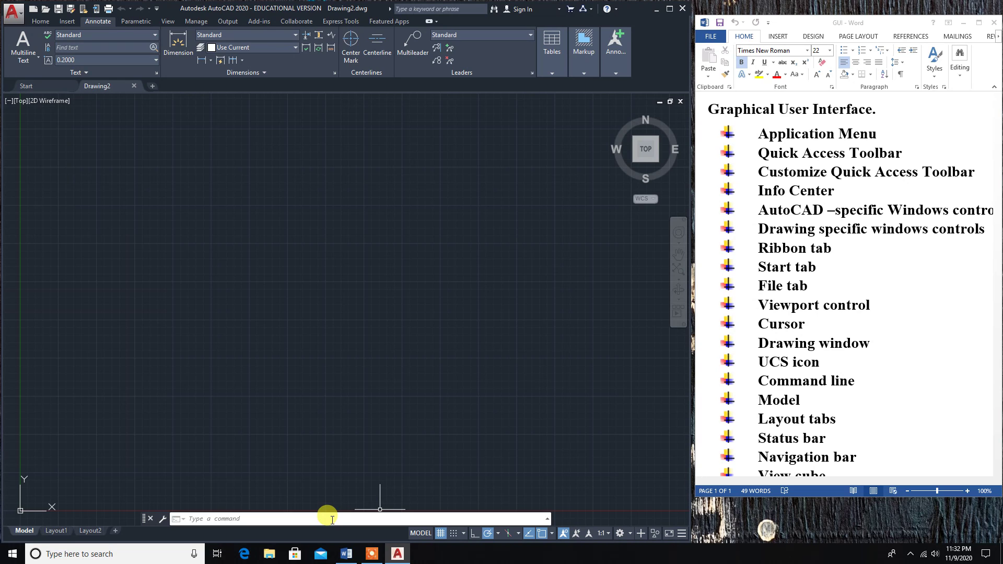
key("F2")
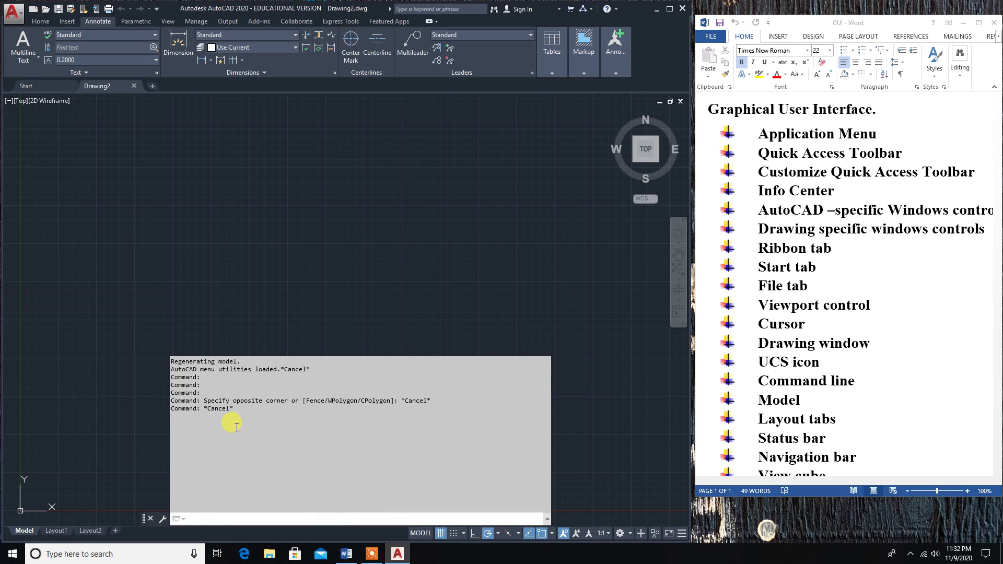